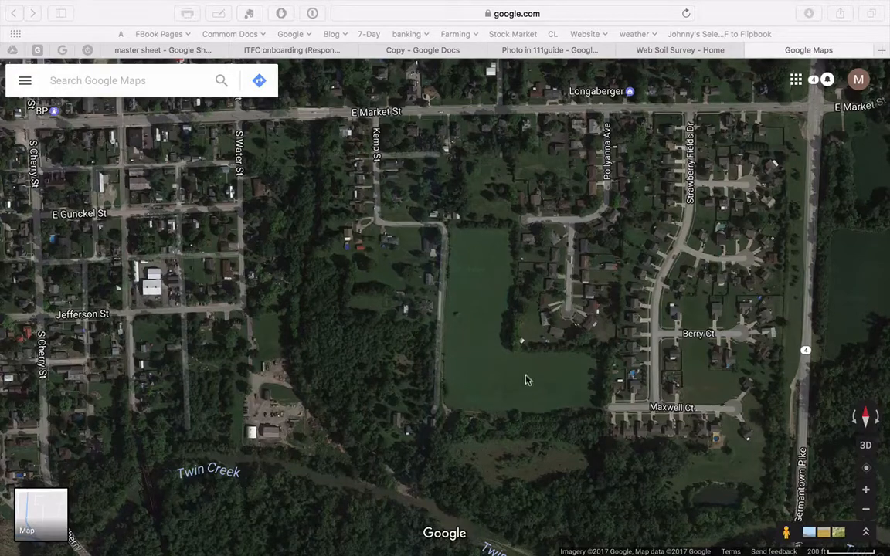
- Get the coordinates of a point inside the L-shaped green field beside Kemp St and copy the latitude and longitude
right_click(477, 333)
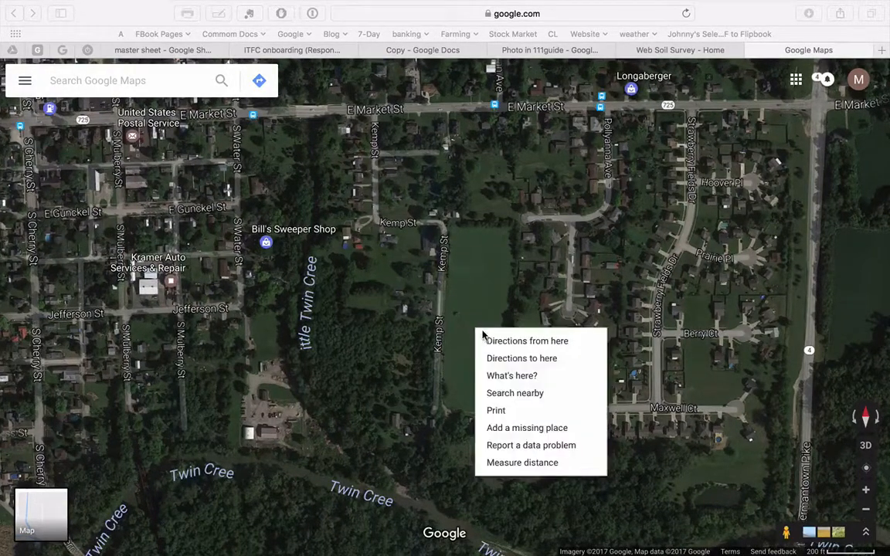
click(499, 377)
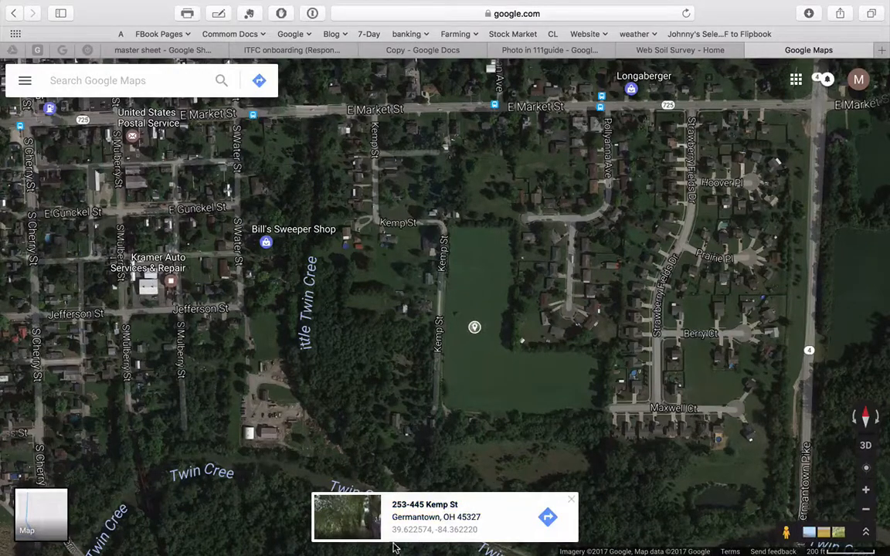
drag(390, 529, 481, 534)
key(ctrl+c)
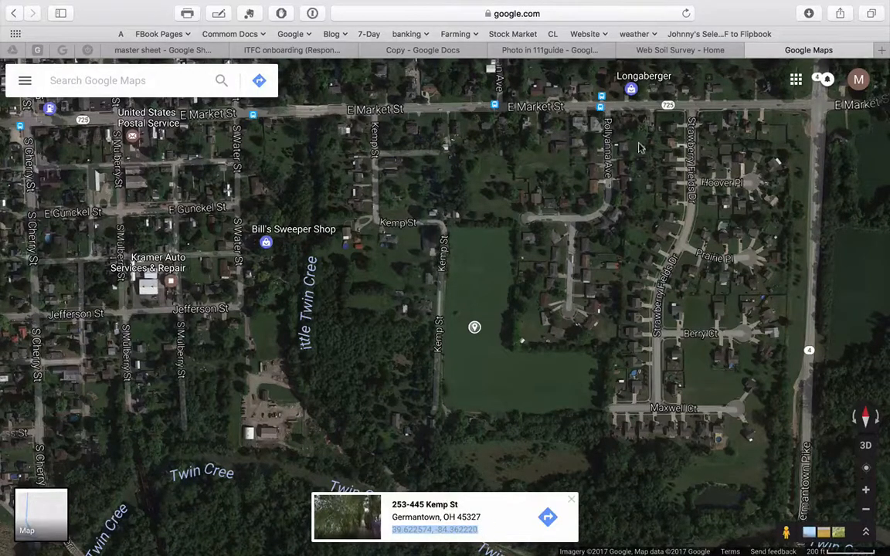
- Switch to the USDA Web Soil Survey site and start the WSS application
click(683, 51)
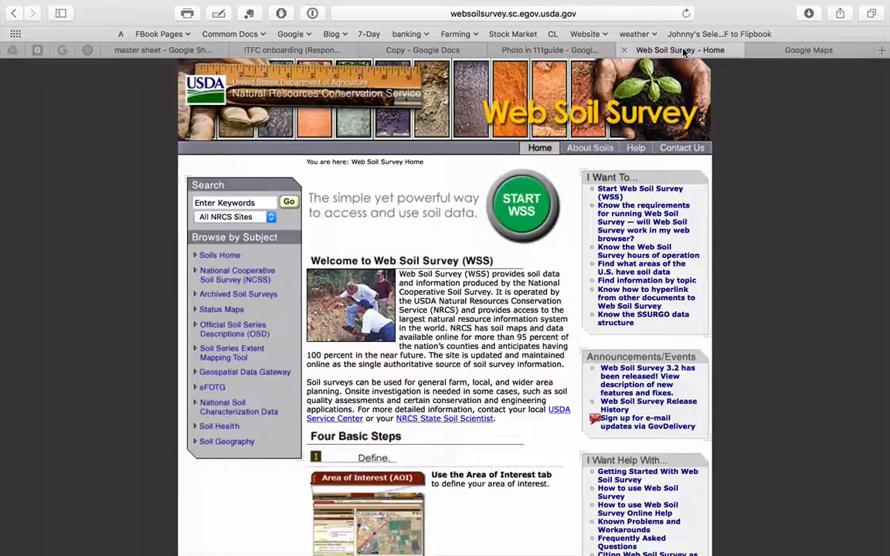
click(525, 197)
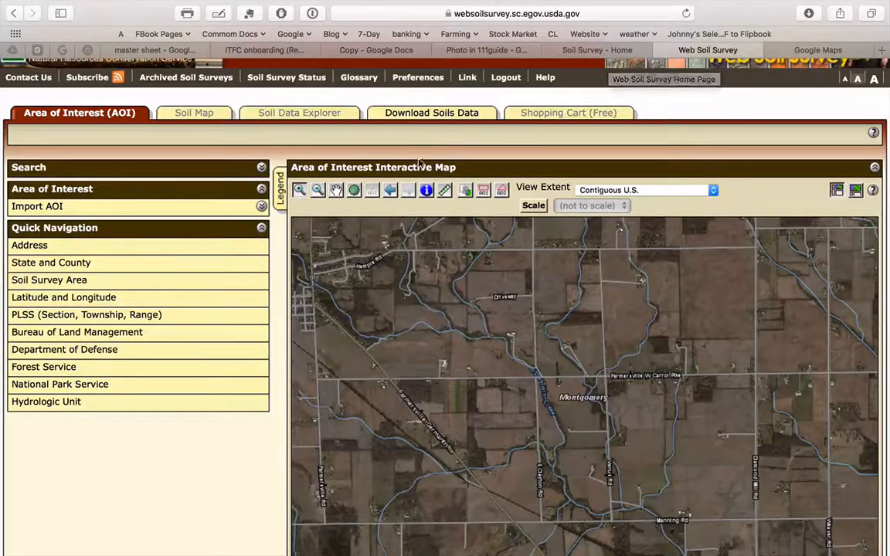
scroll(239, 182, down, 2)
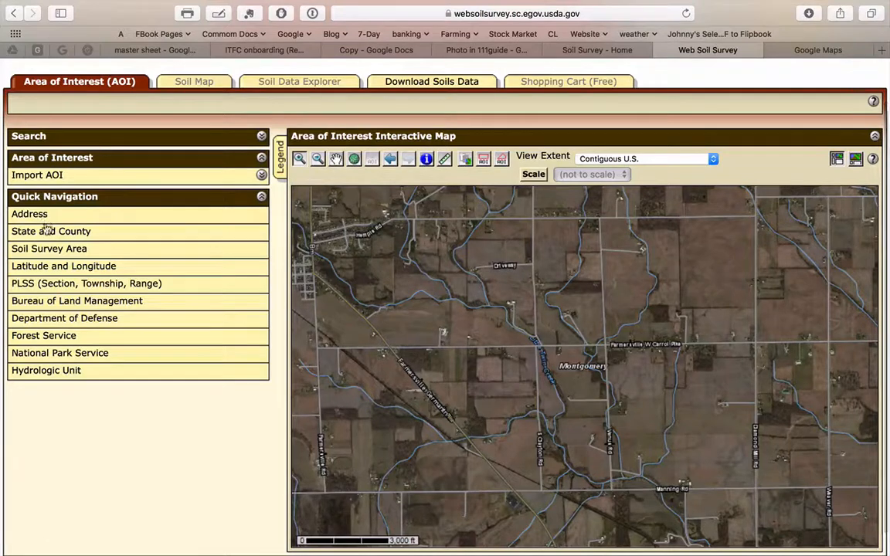
- Navigate the area of interest map to latitude and longitude 39.622574, -84.362220 with the location marker displayed
click(35, 266)
right_click(132, 316)
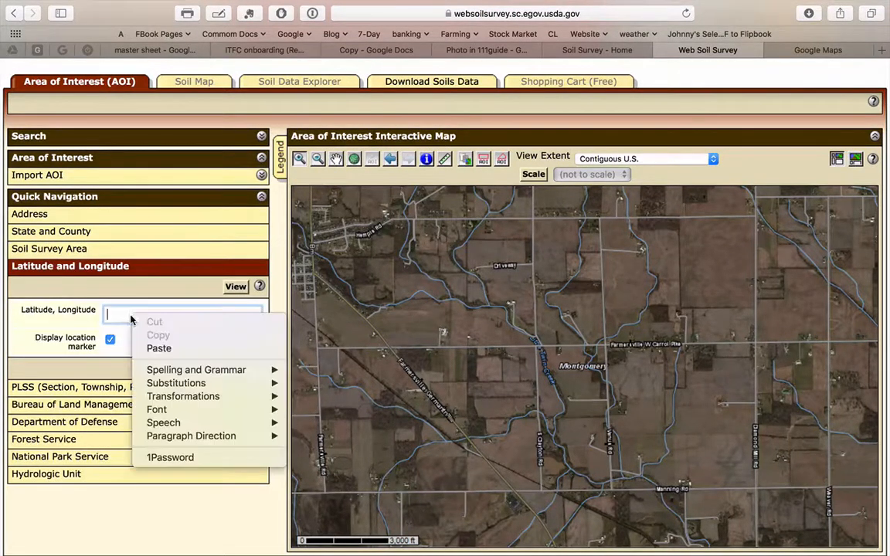
click(159, 349)
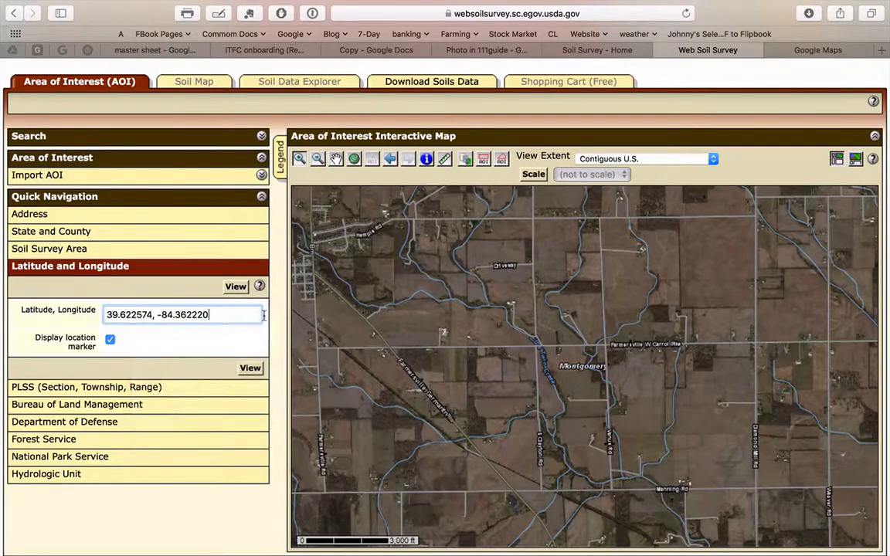
click(236, 286)
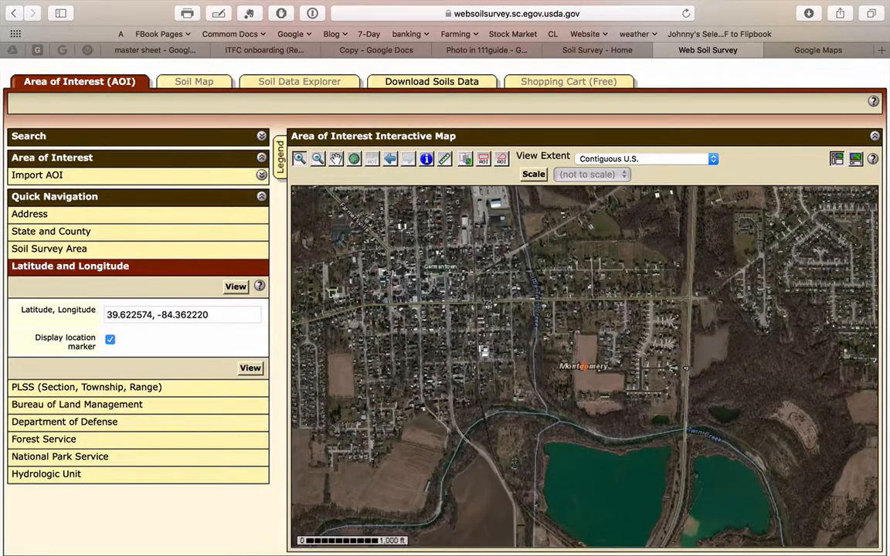
- Define a polygon area of interest around the L-shaped field, the buildings below it and the smaller field down to the woods
click(335, 159)
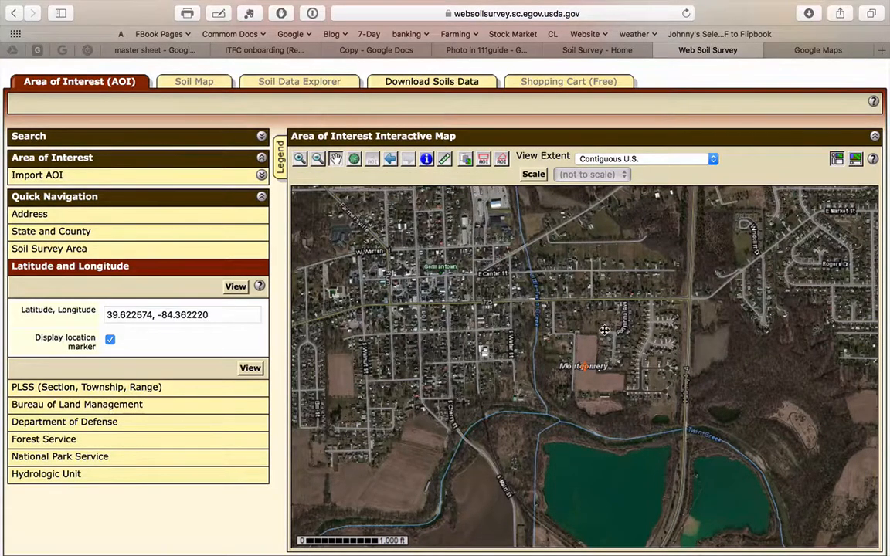
drag(604, 331, 574, 309)
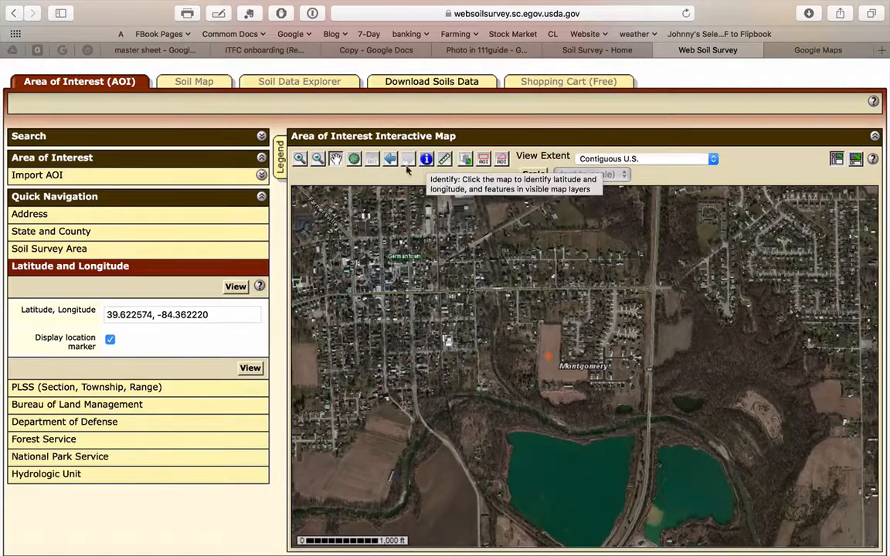
click(300, 159)
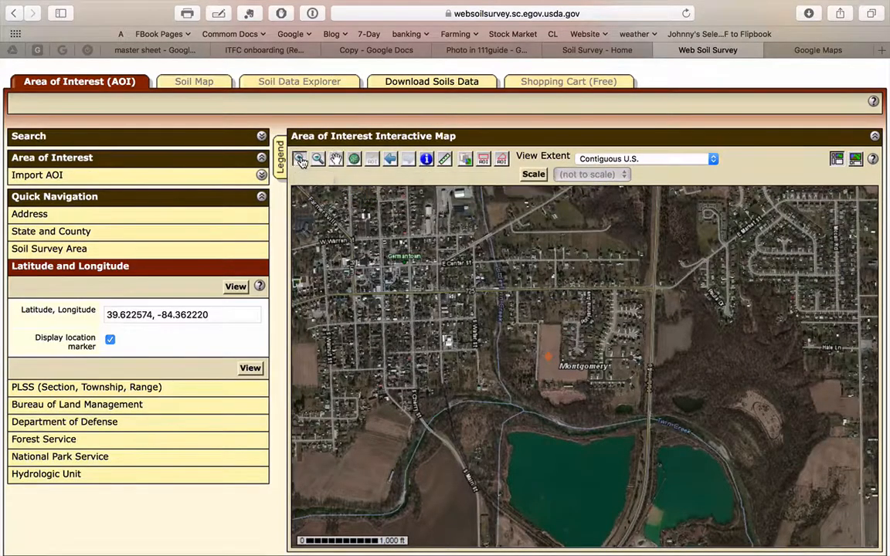
click(587, 368)
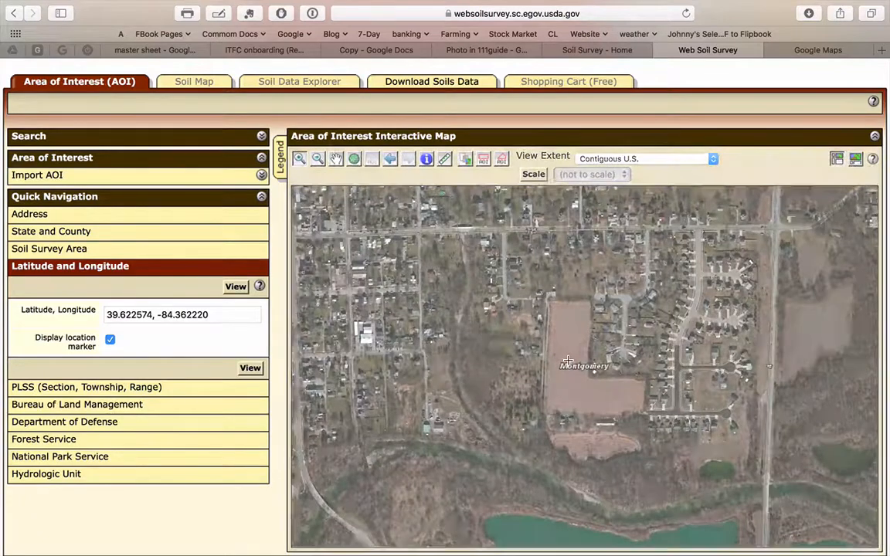
click(567, 361)
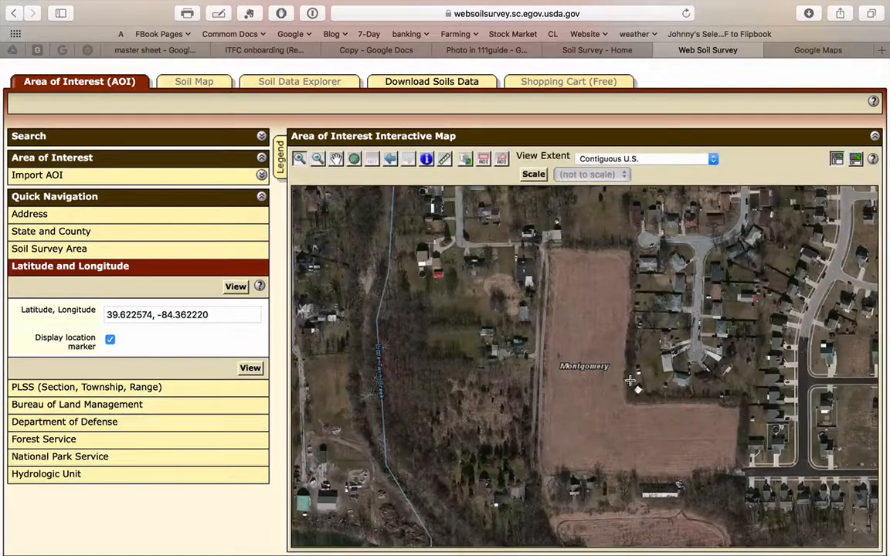
click(336, 159)
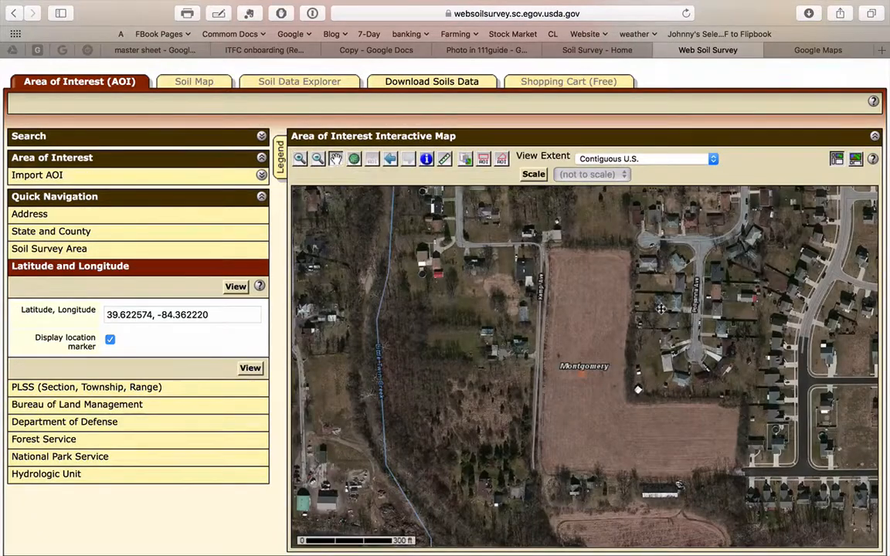
drag(660, 317, 600, 276)
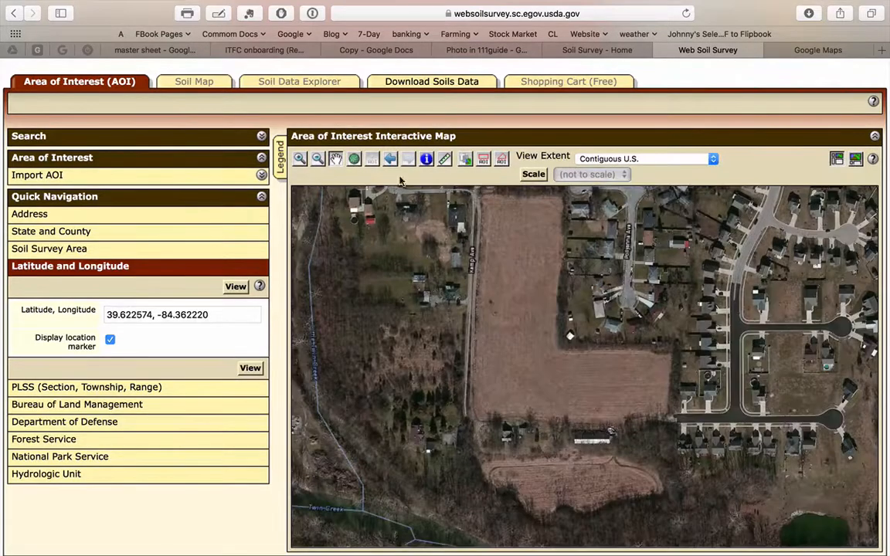
click(501, 158)
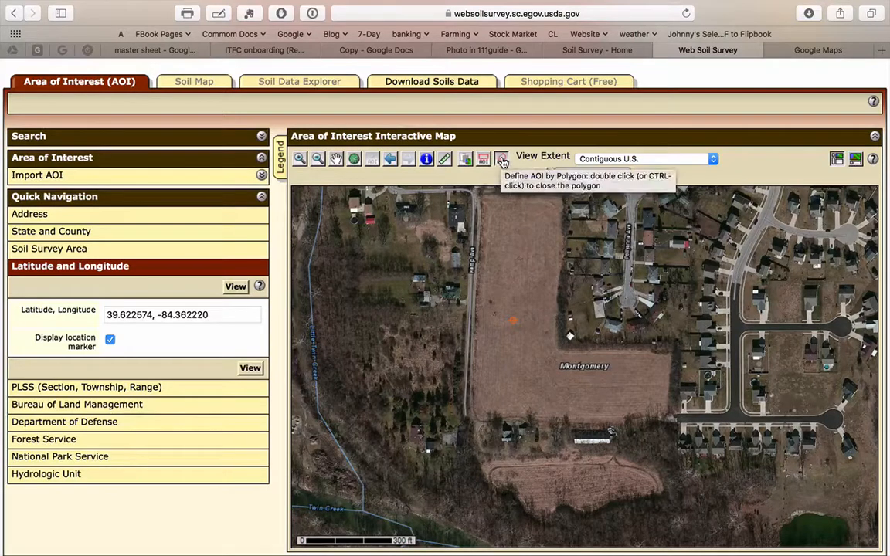
click(501, 160)
click(479, 195)
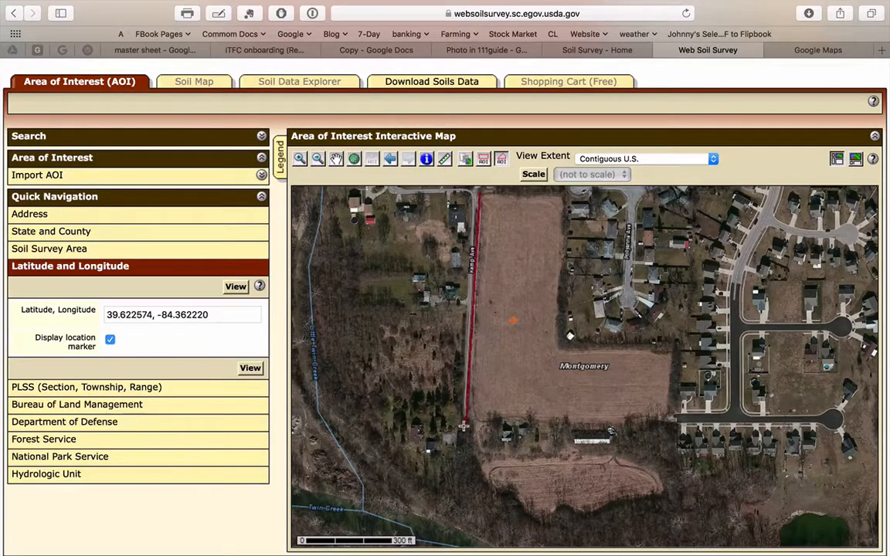
click(469, 536)
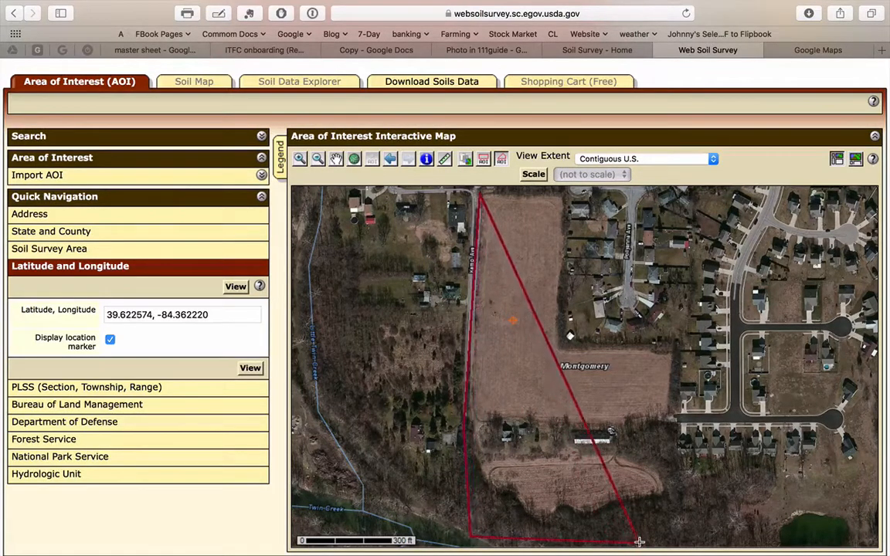
click(678, 540)
click(670, 421)
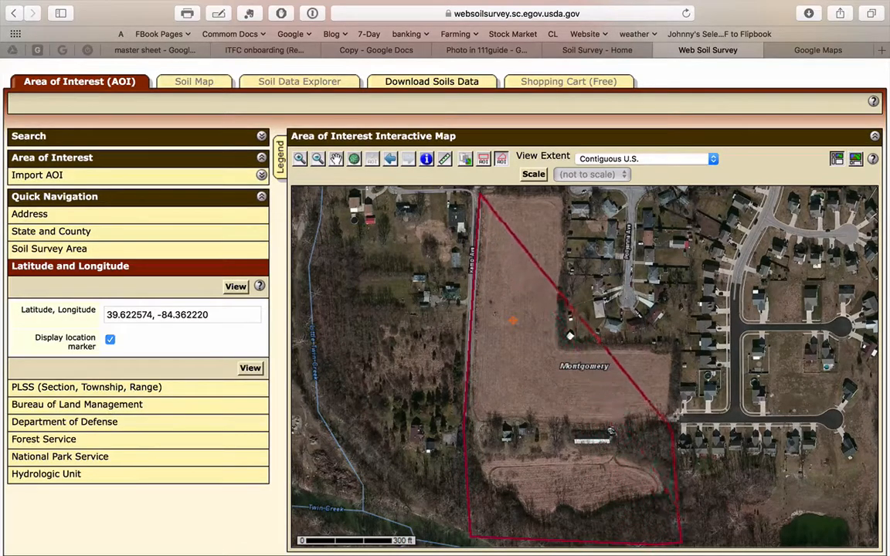
click(677, 347)
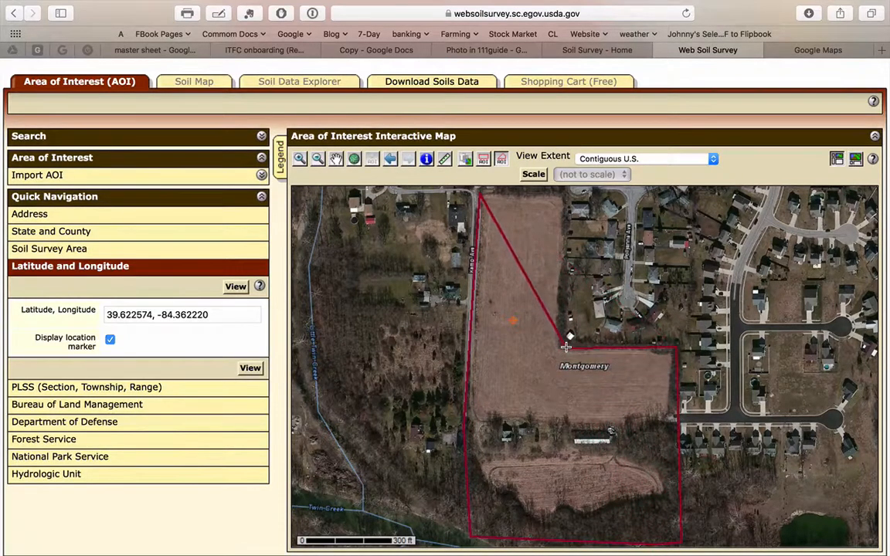
click(566, 346)
double_click(564, 193)
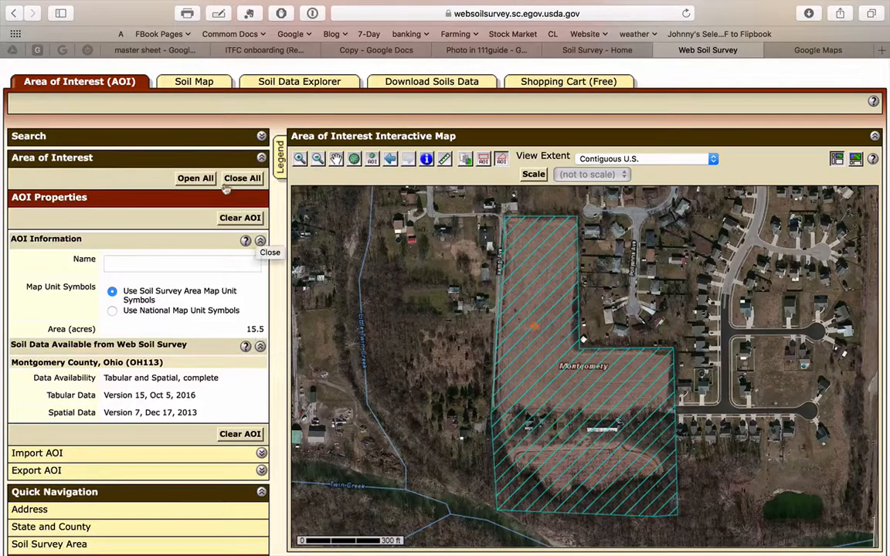
- Generate the soil map for the area of interest and review the map unit description of Fox silt loam, 0 to 2 percent slopes
click(197, 80)
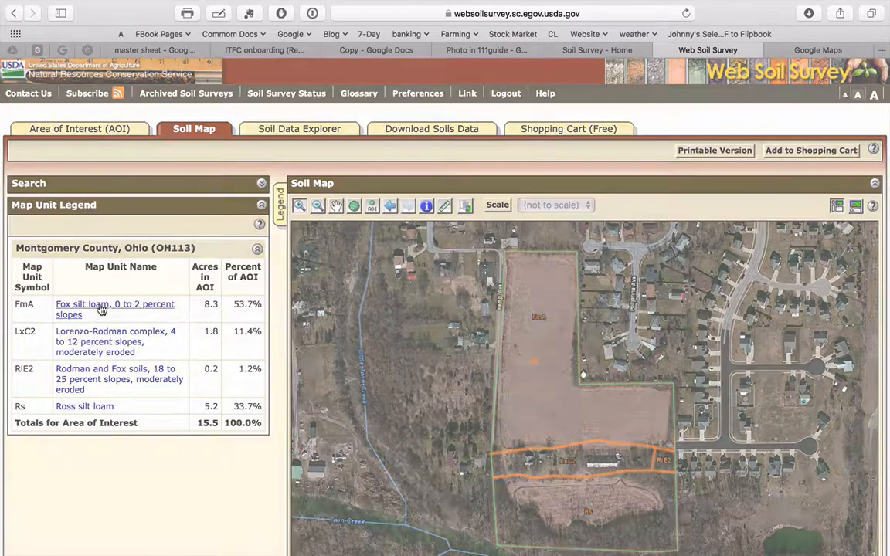
click(102, 309)
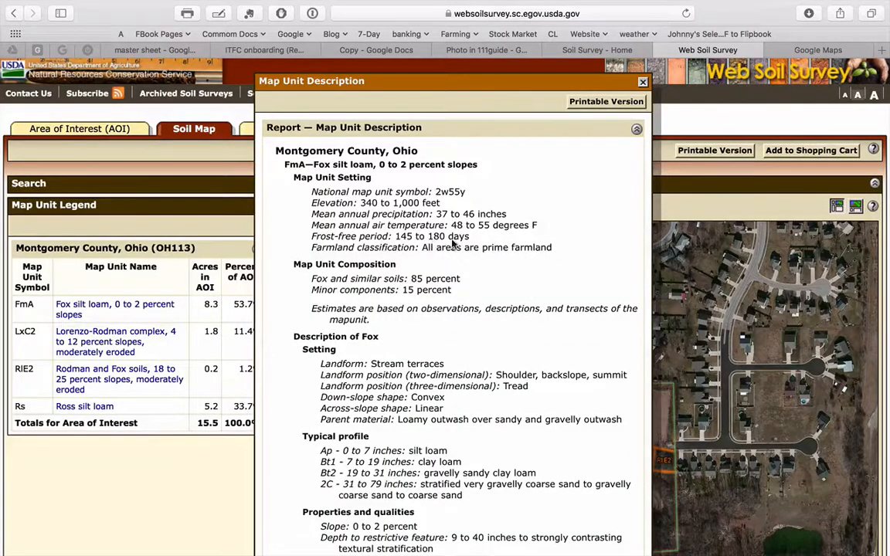
scroll(450, 354, down, 3)
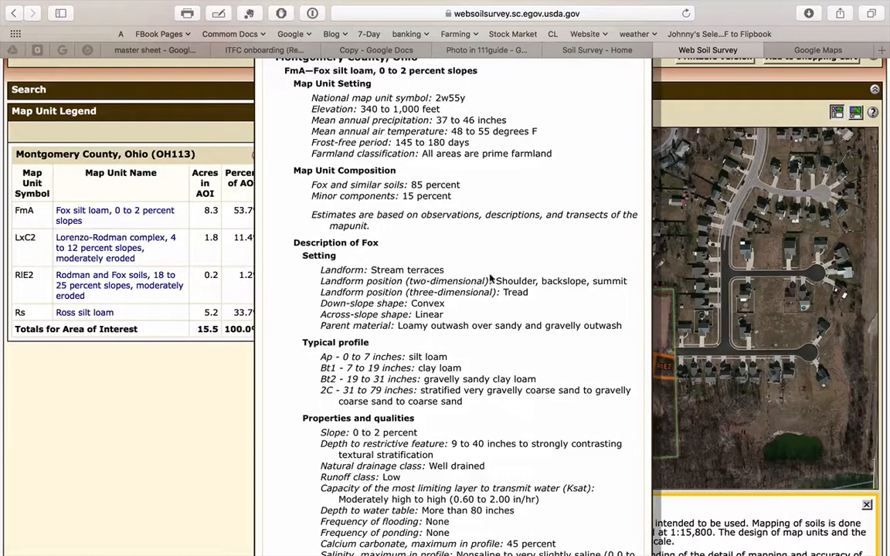
scroll(455, 278, down, 3)
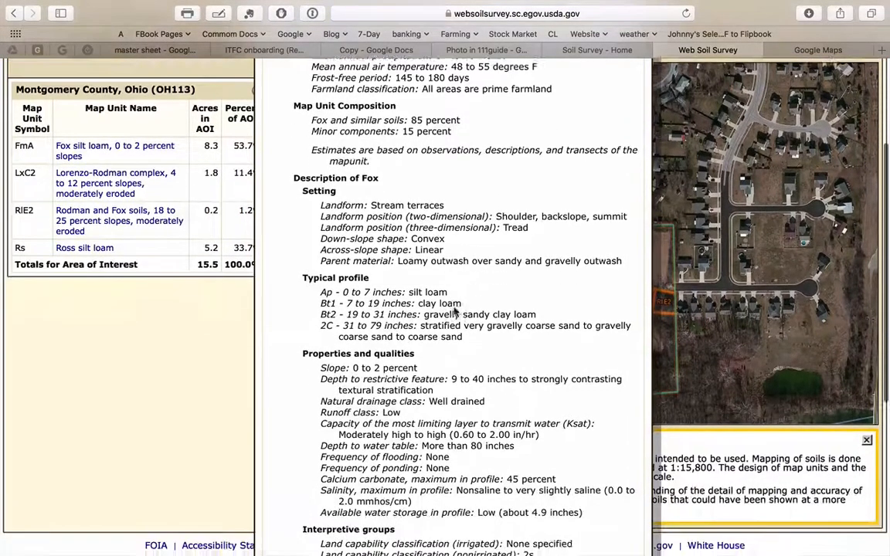
scroll(455, 311, down, 2)
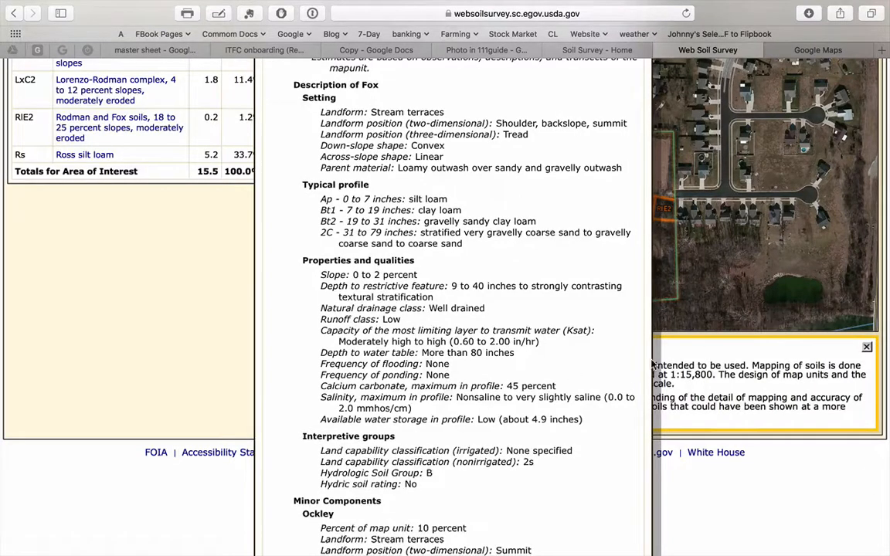
scroll(430, 403, down, 2)
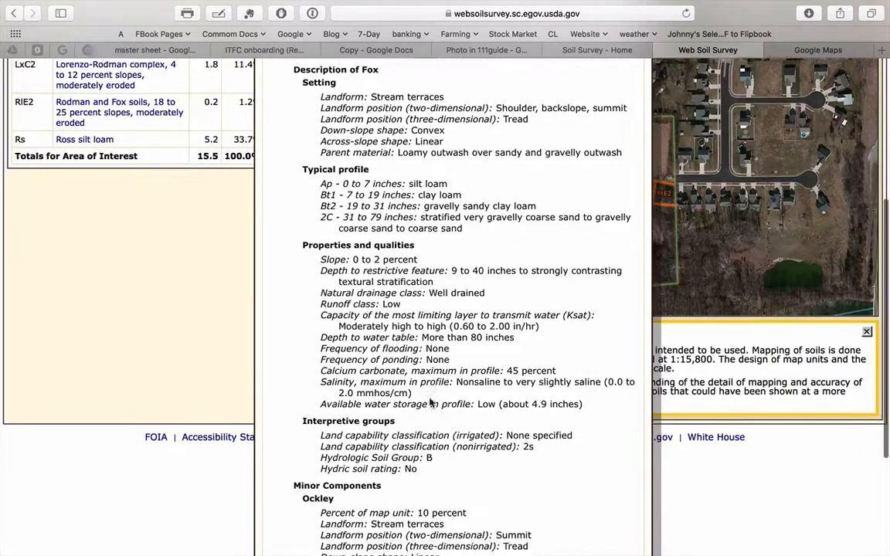
scroll(431, 404, up, 5)
scroll(430, 404, up, 2)
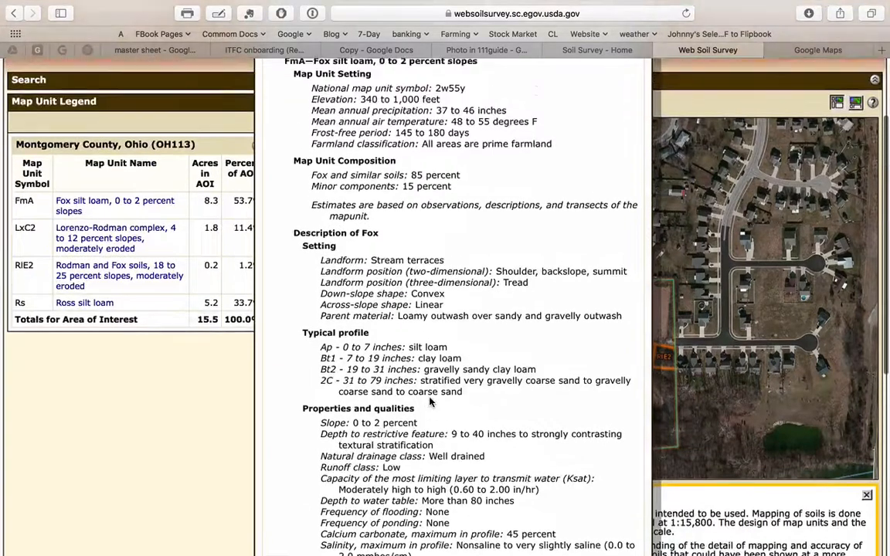
scroll(442, 429, down, 2)
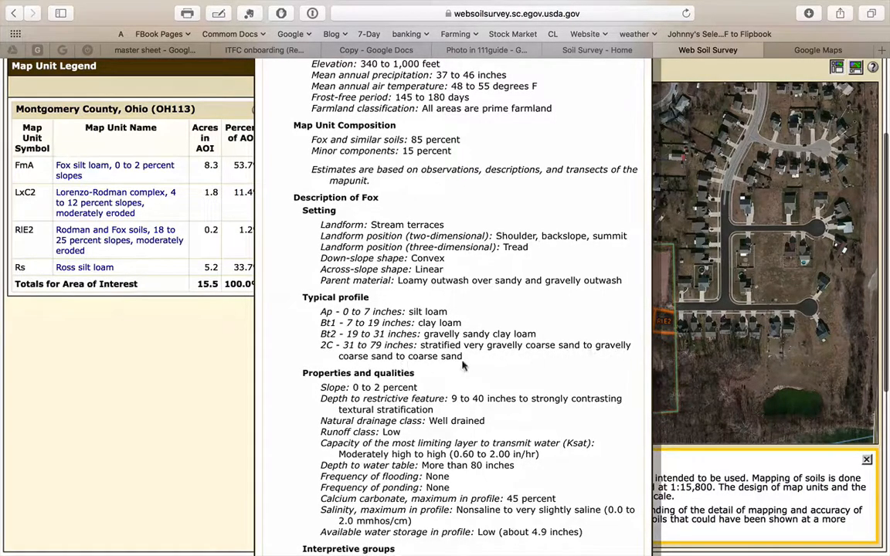
scroll(645, 340, up, 4)
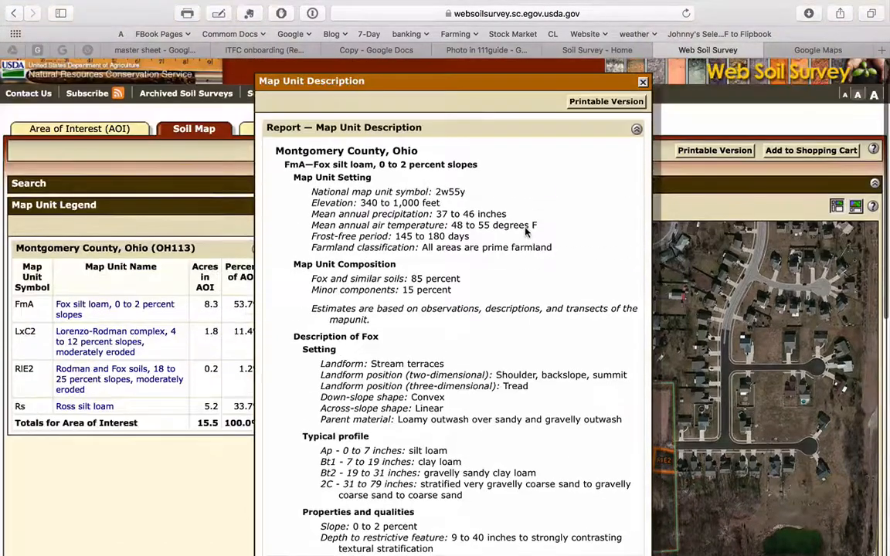
click(643, 80)
- Examine the mapped soil areas around the site and open the map unit description of Ross silt loam
scroll(645, 85, down, 2)
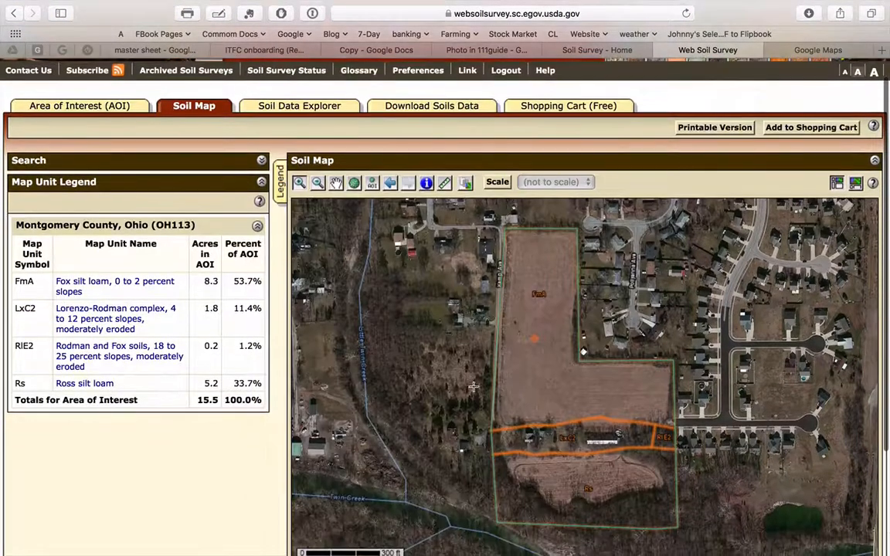
scroll(454, 427, down, 3)
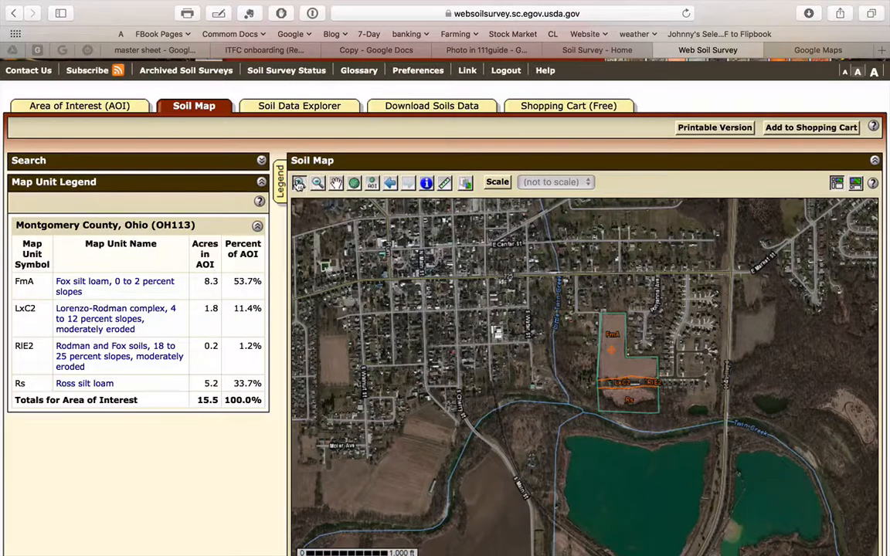
click(638, 374)
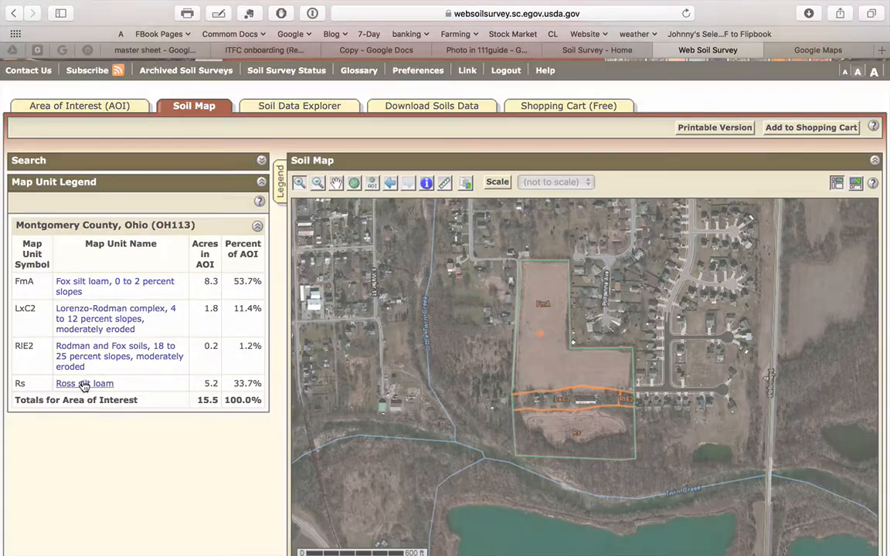
click(83, 384)
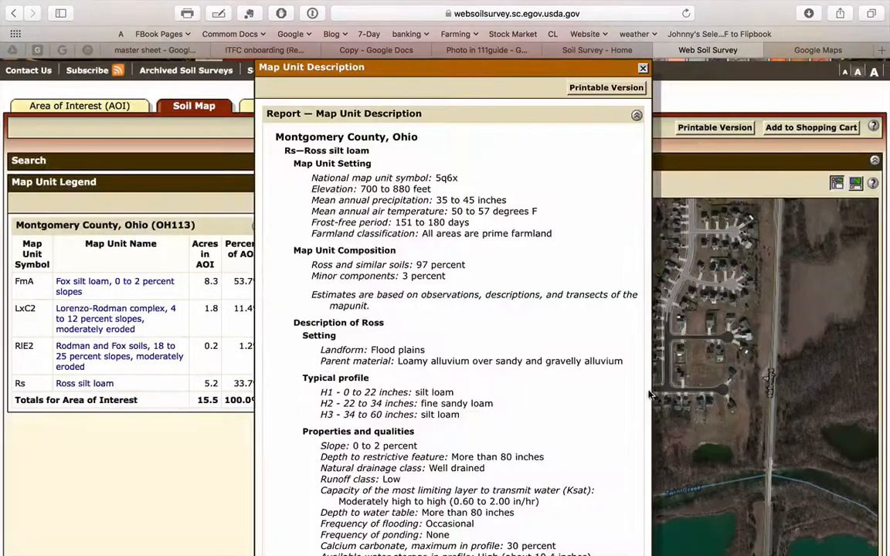
- Read through the Ross silt loam map unit description, including its properties and minor components, and close it
scroll(492, 317, down, 2)
scroll(491, 317, down, 3)
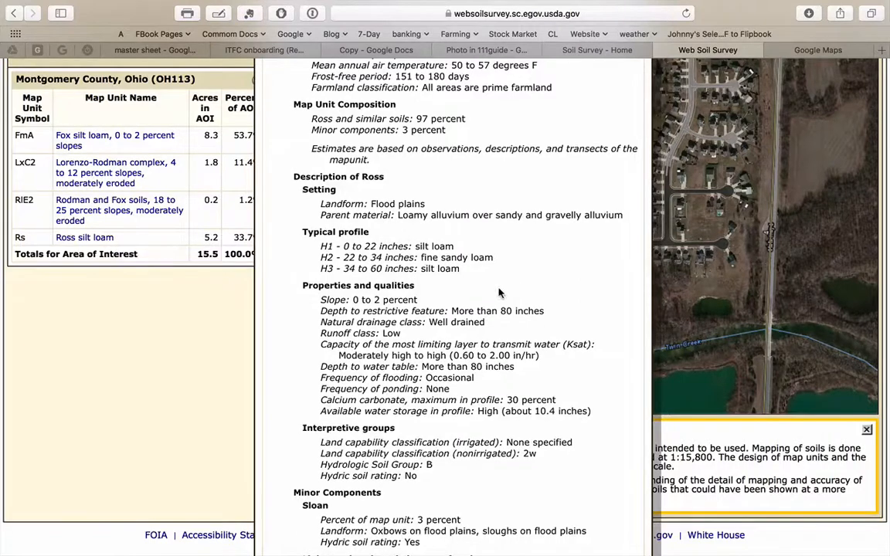
scroll(421, 339, up, 5)
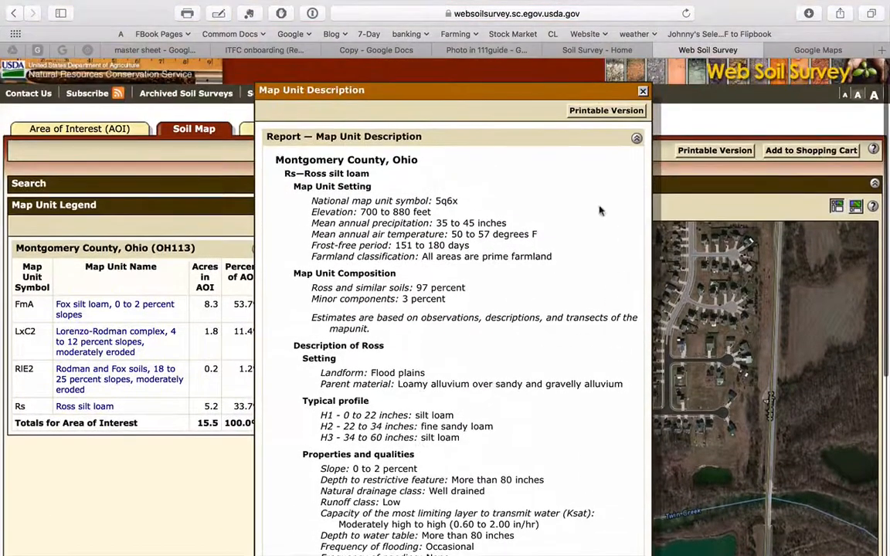
click(642, 91)
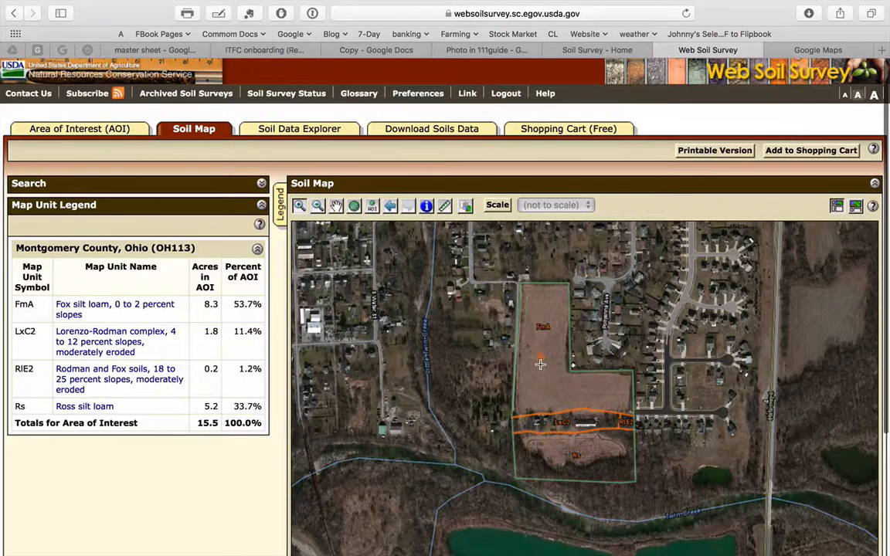
- Measure the distance straight across the wide lower part of the L-shaped field, between the two side boundaries of the area of interest
scroll(464, 332, down, 5)
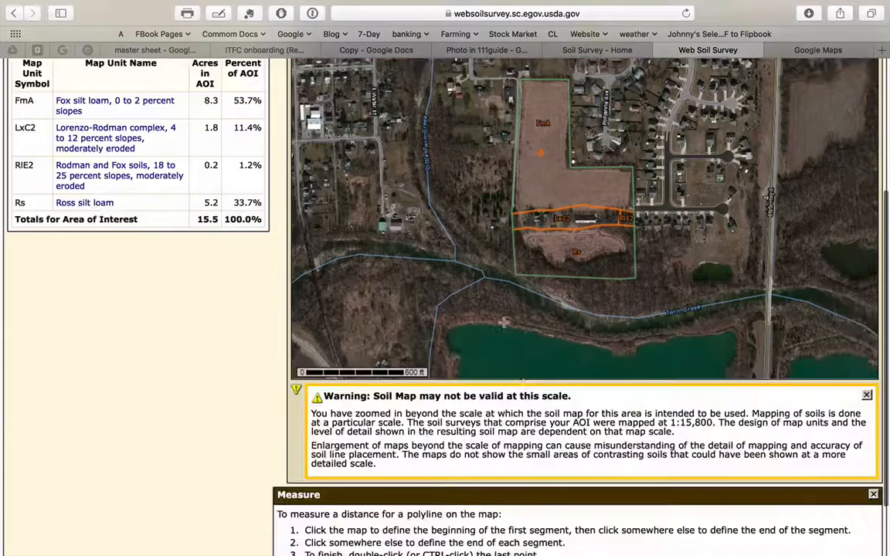
click(516, 184)
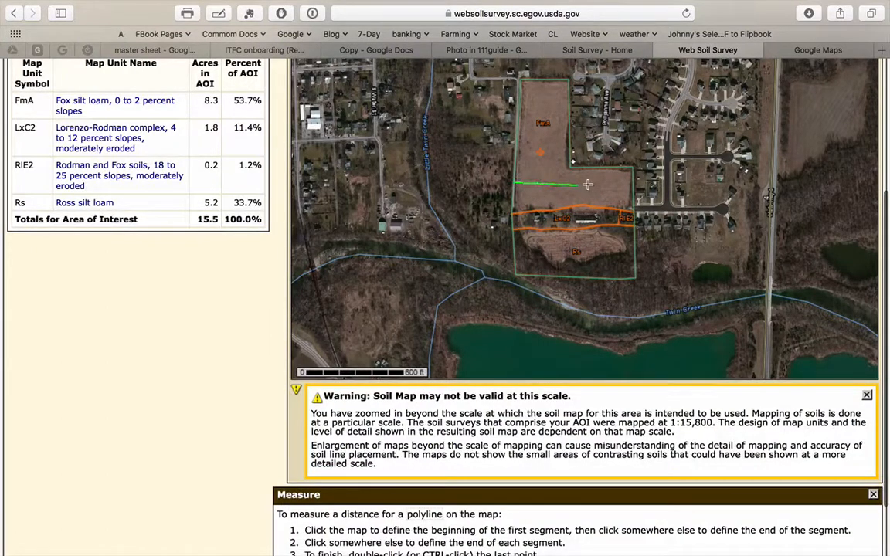
click(632, 181)
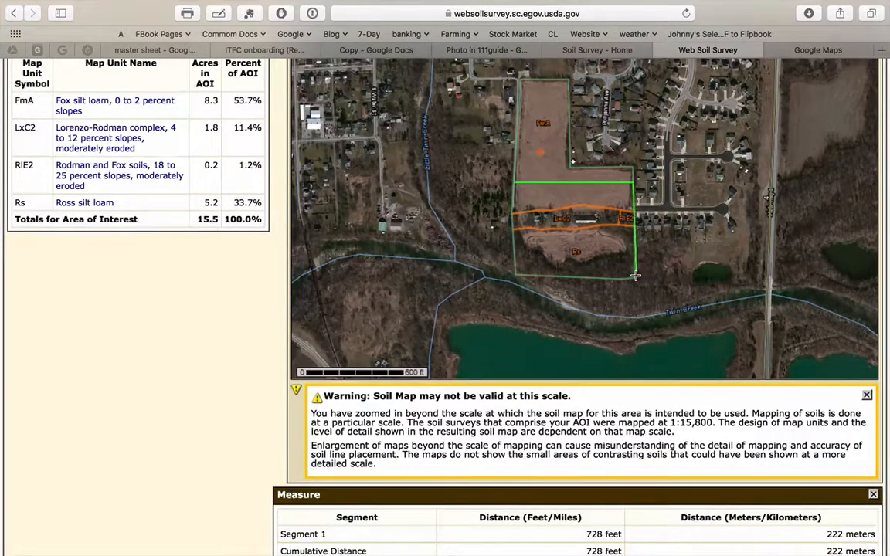
scroll(635, 275, down, 1)
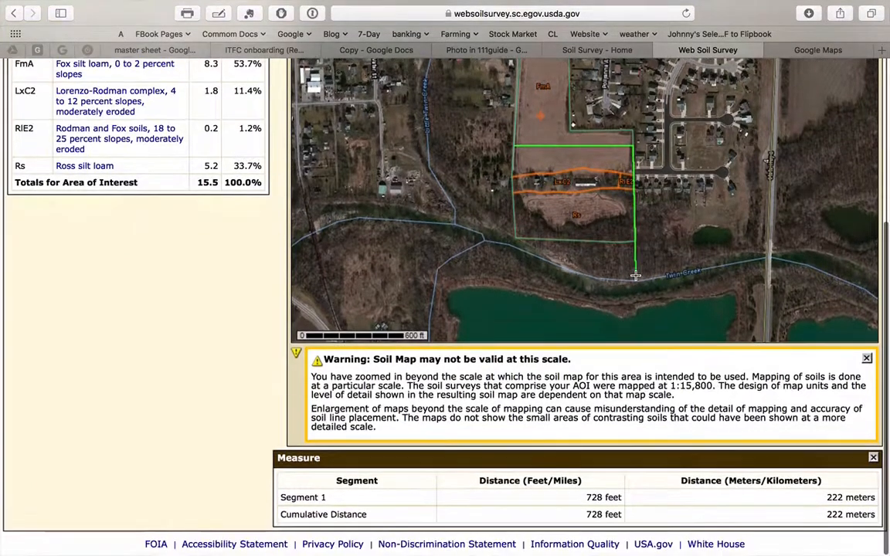
scroll(635, 275, up, 2)
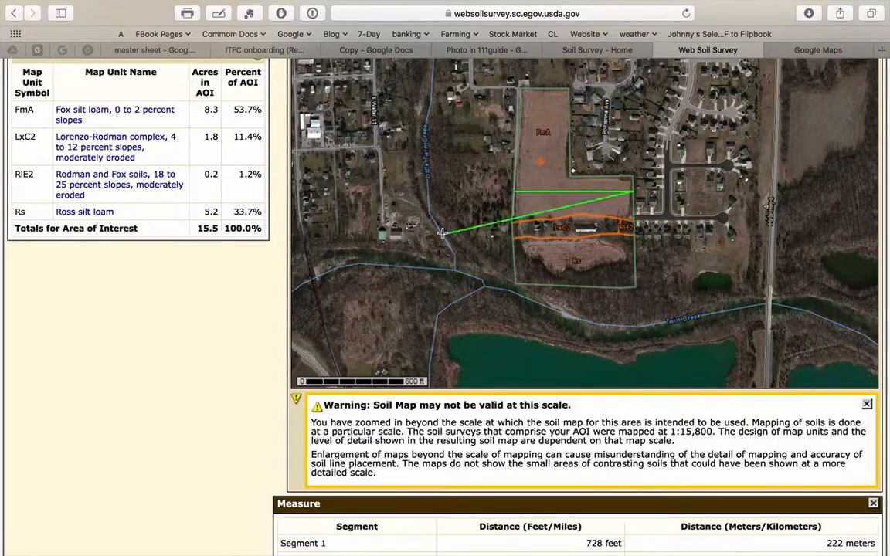
scroll(472, 236, up, 5)
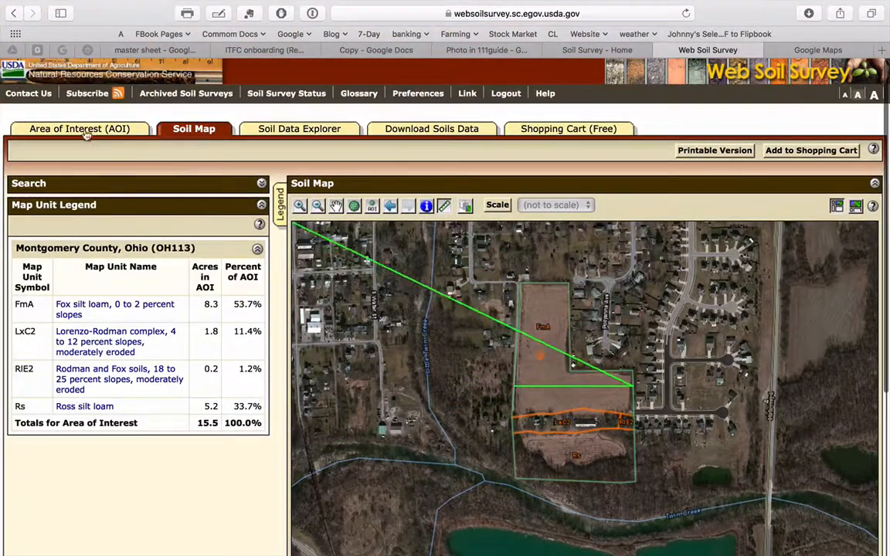
- Redefine the area of interest as a rectangle of about 2,370 acres covering the farmland and creeks west of Germantown
click(91, 133)
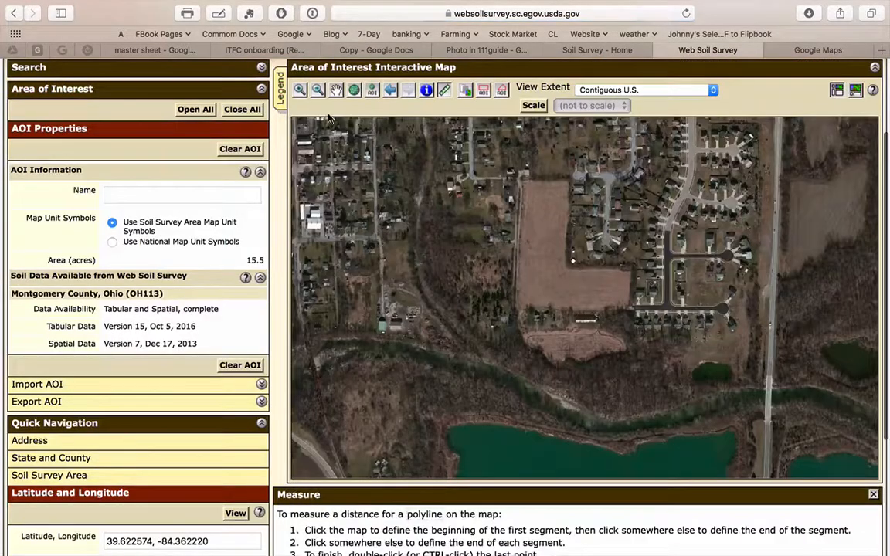
click(318, 89)
click(556, 240)
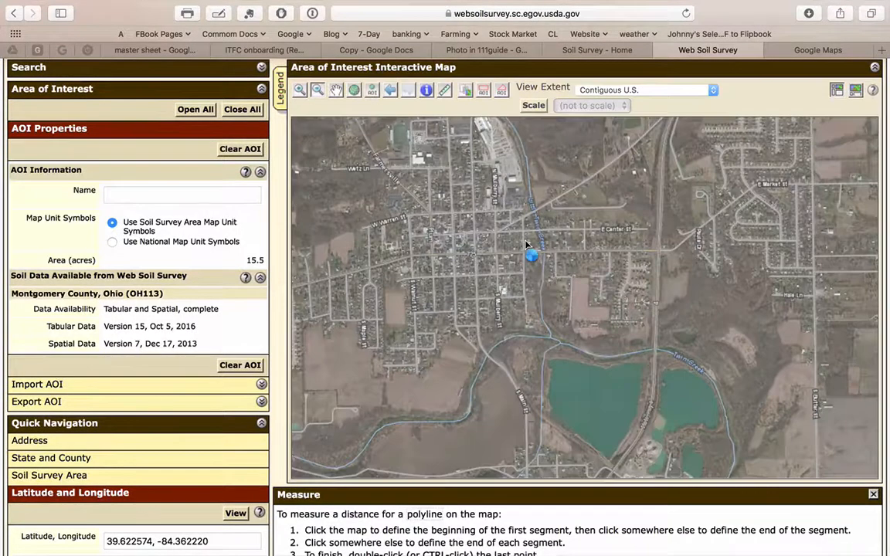
click(526, 246)
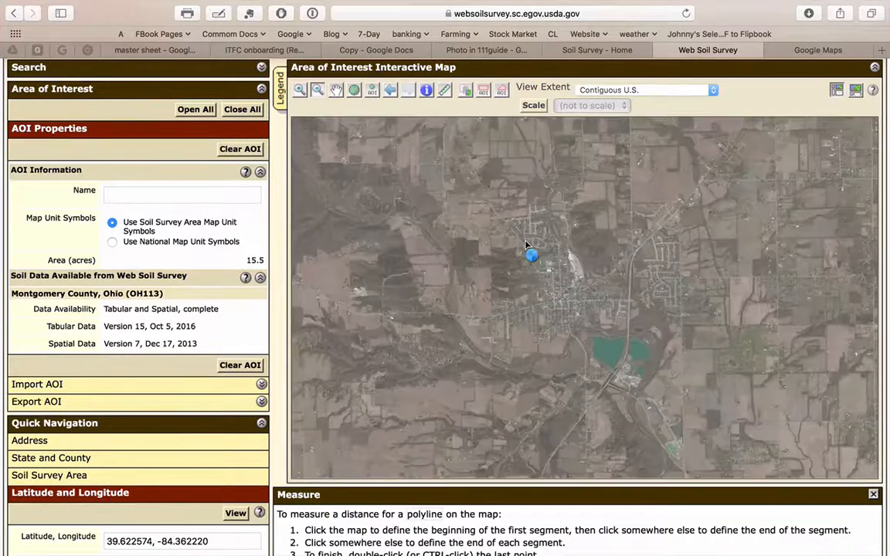
scroll(456, 244, up, 2)
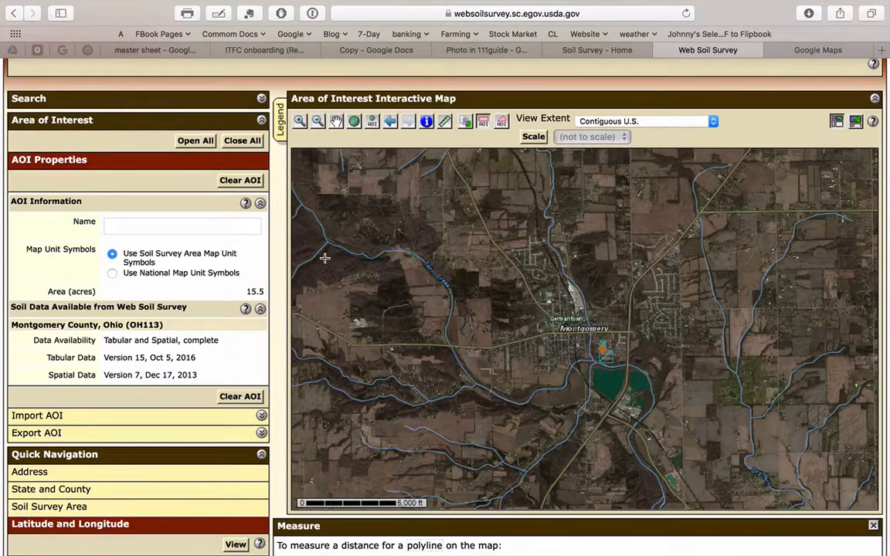
drag(301, 261, 468, 461)
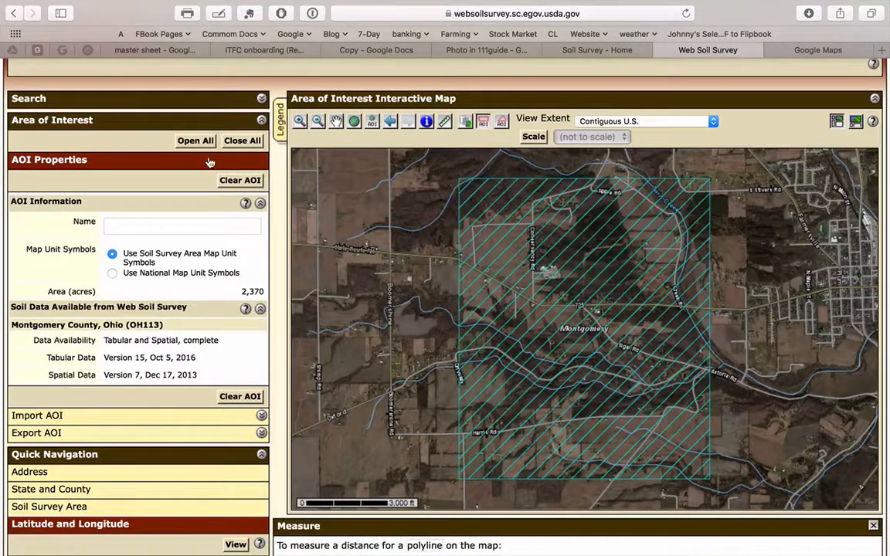
- Generate the Farmland Classification rating for the area of interest and review its colored map
scroll(209, 163, up, 3)
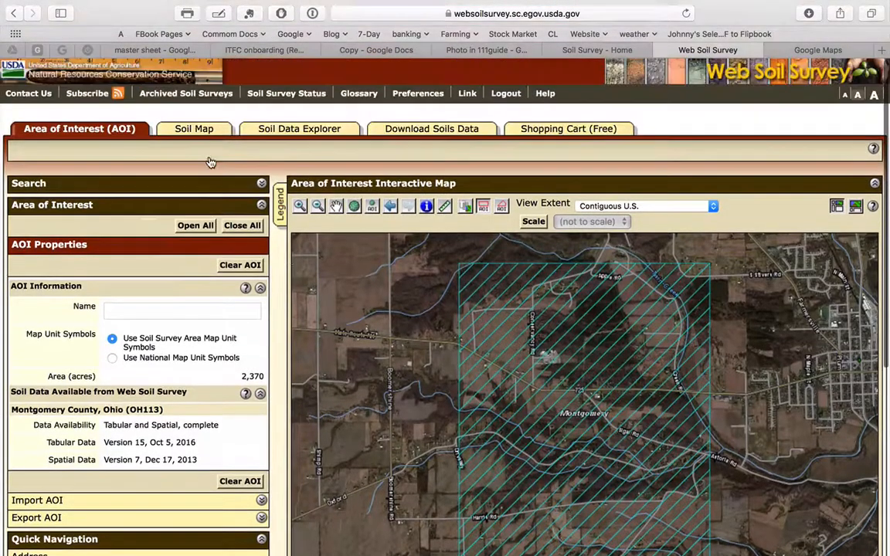
click(306, 131)
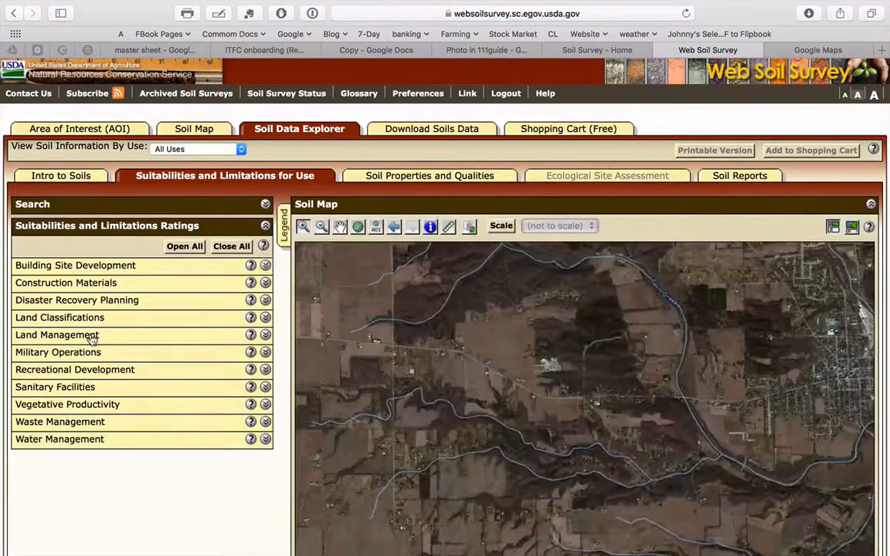
scroll(91, 338, down, 1)
click(70, 292)
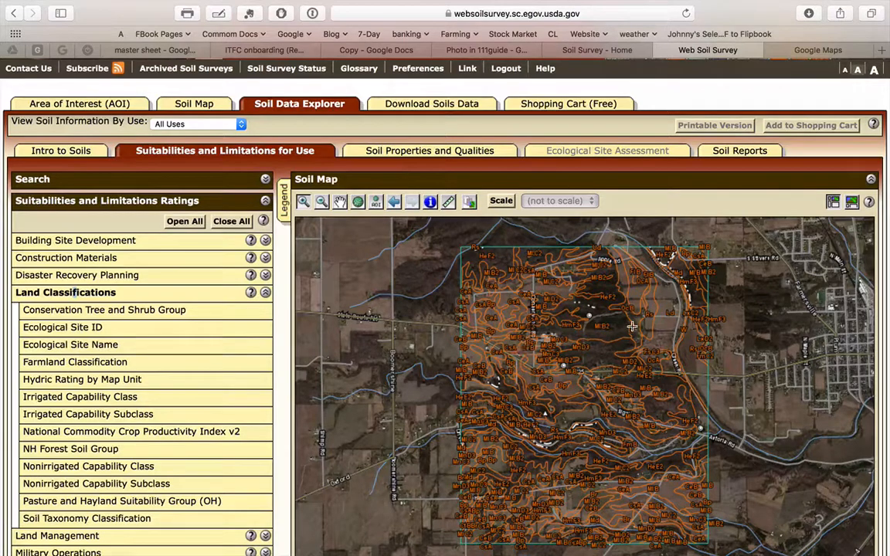
click(115, 365)
click(231, 373)
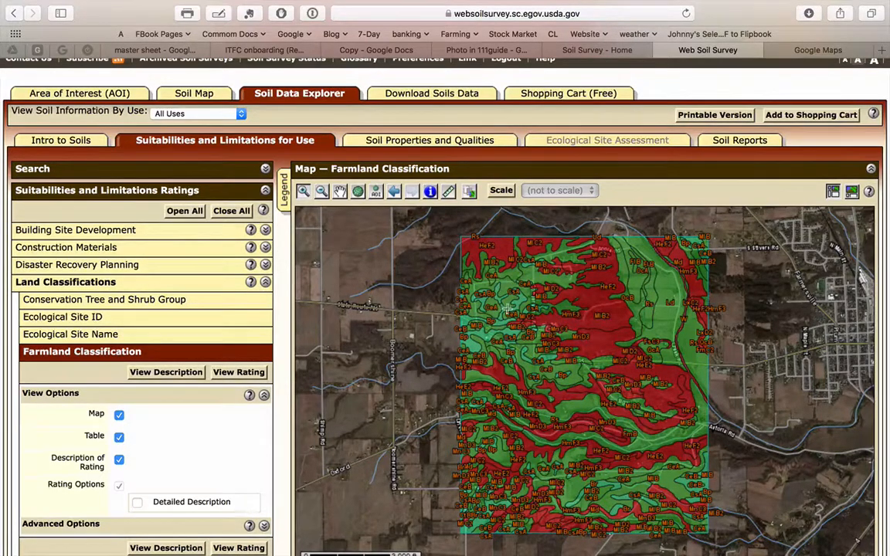
scroll(516, 344, down, 3)
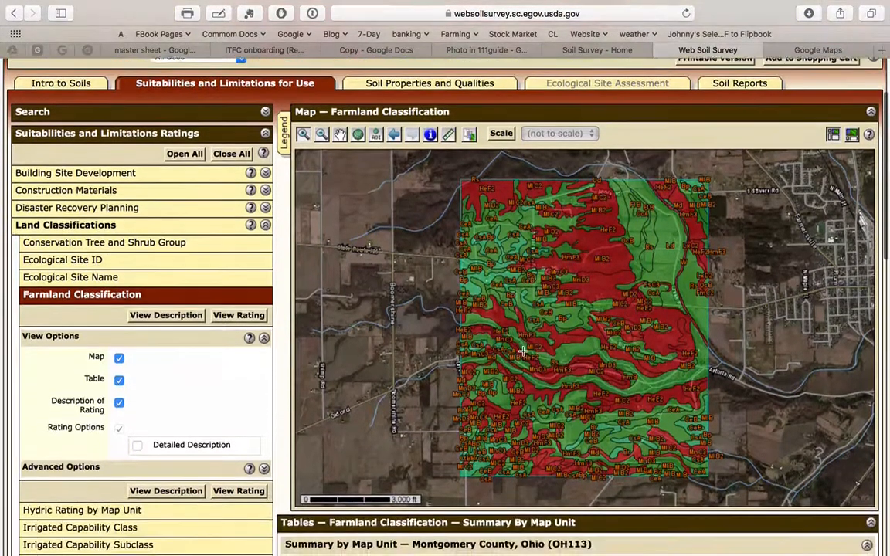
scroll(523, 352, down, 2)
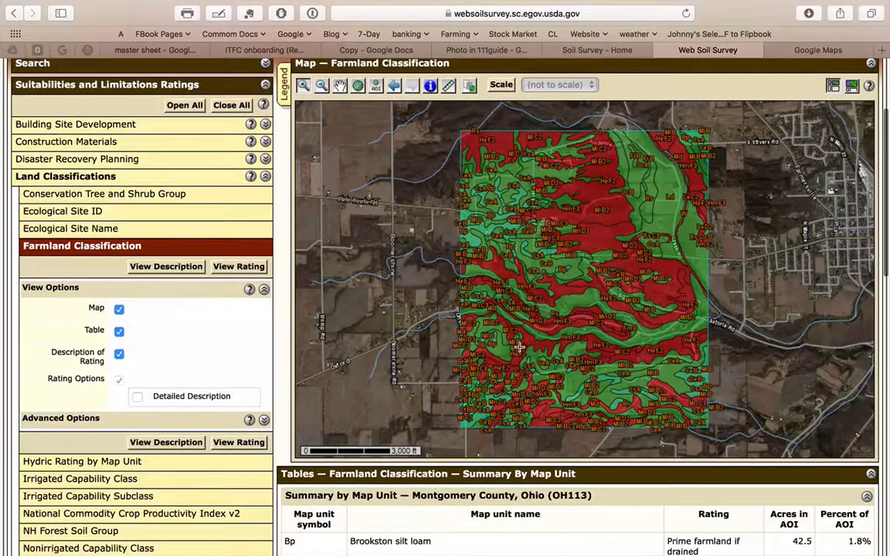
scroll(519, 348, down, 1)
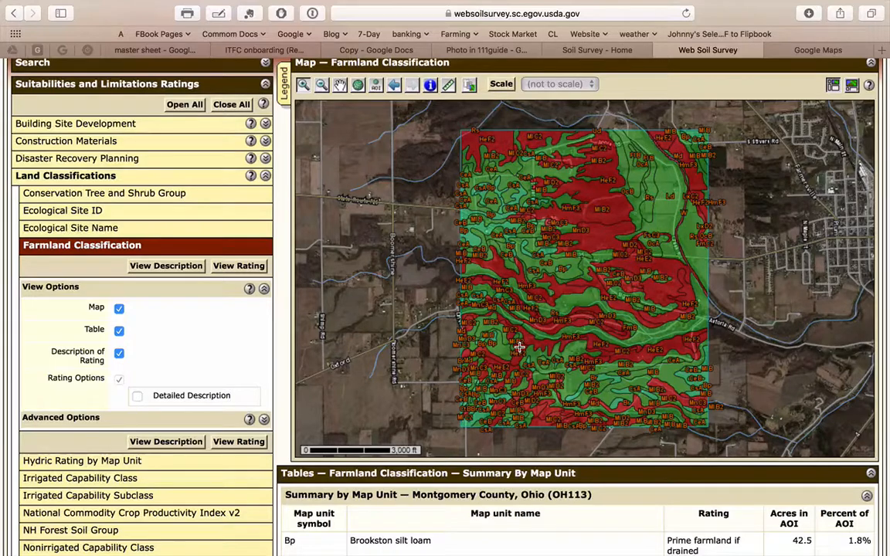
scroll(367, 272, up, 3)
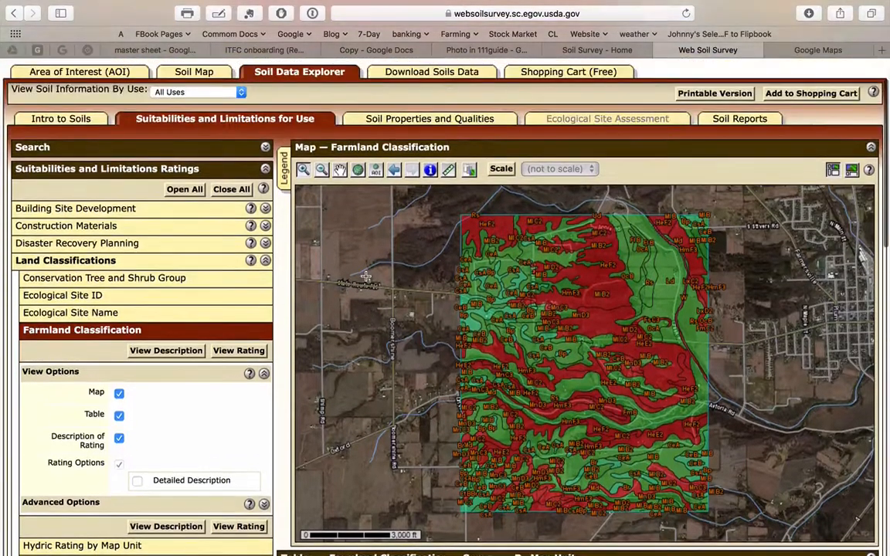
scroll(437, 278, up, 3)
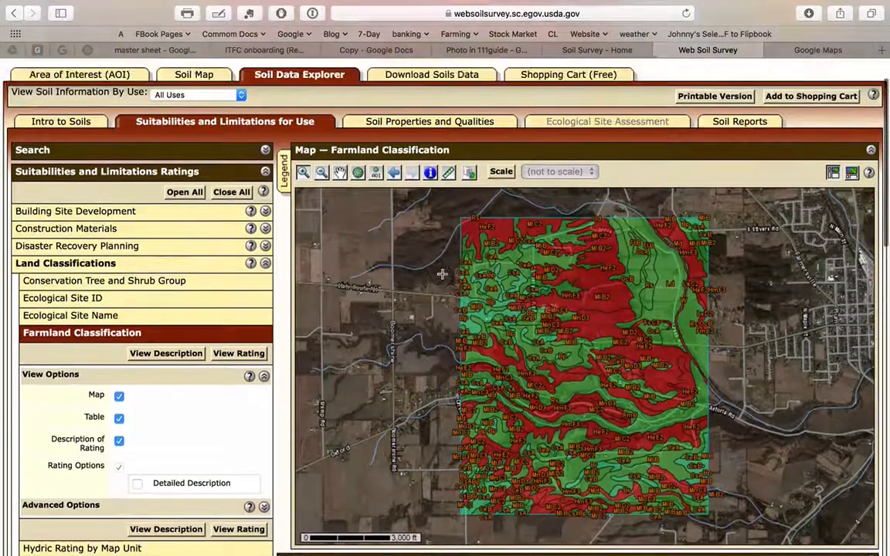
- Review the contents of the free Custom Soil Resource Report and check it out with the Get now delivery method
scroll(675, 158, up, 2)
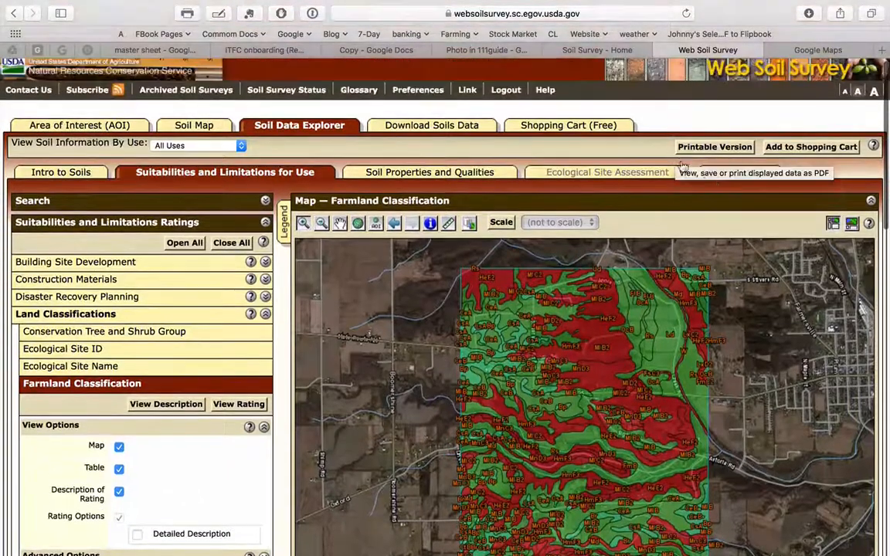
click(552, 127)
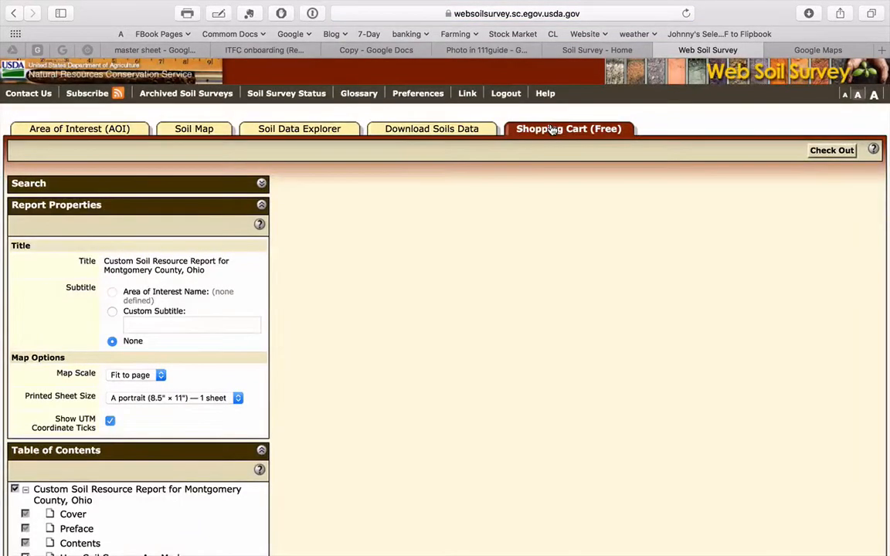
scroll(109, 301, down, 5)
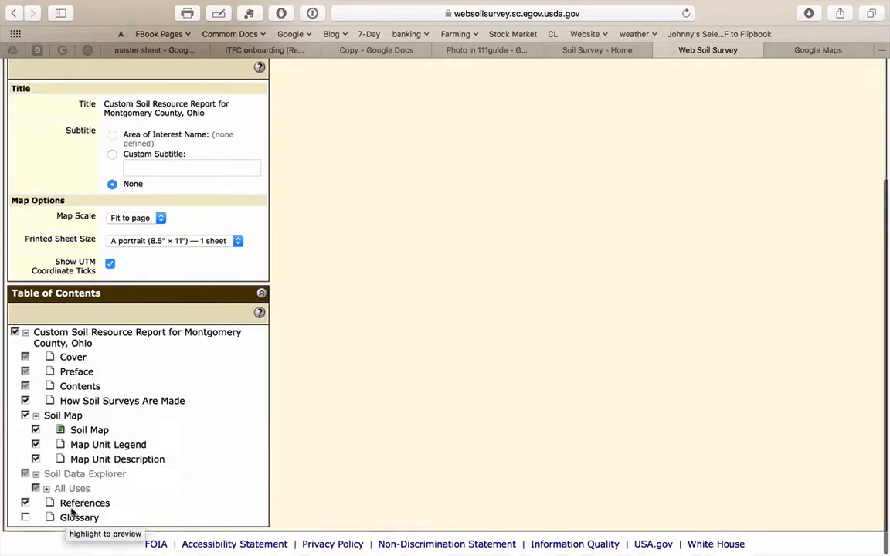
scroll(177, 404, up, 4)
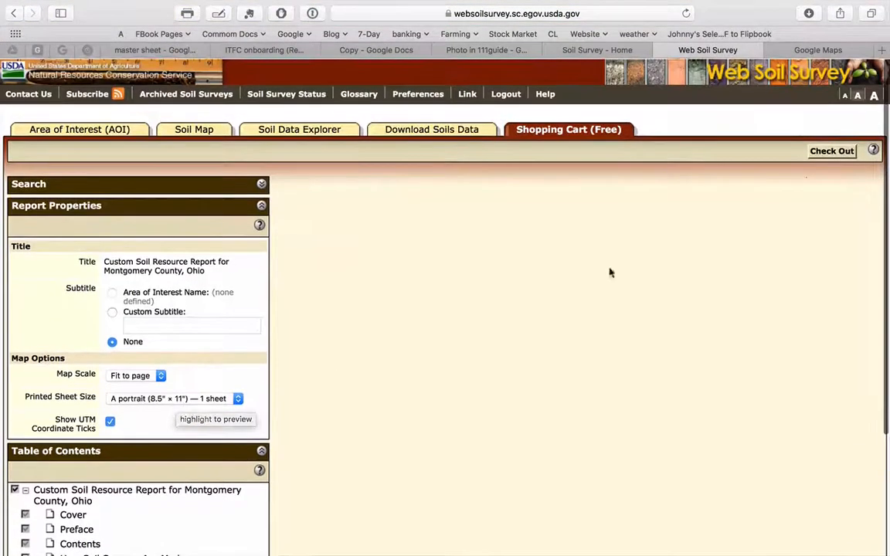
click(829, 150)
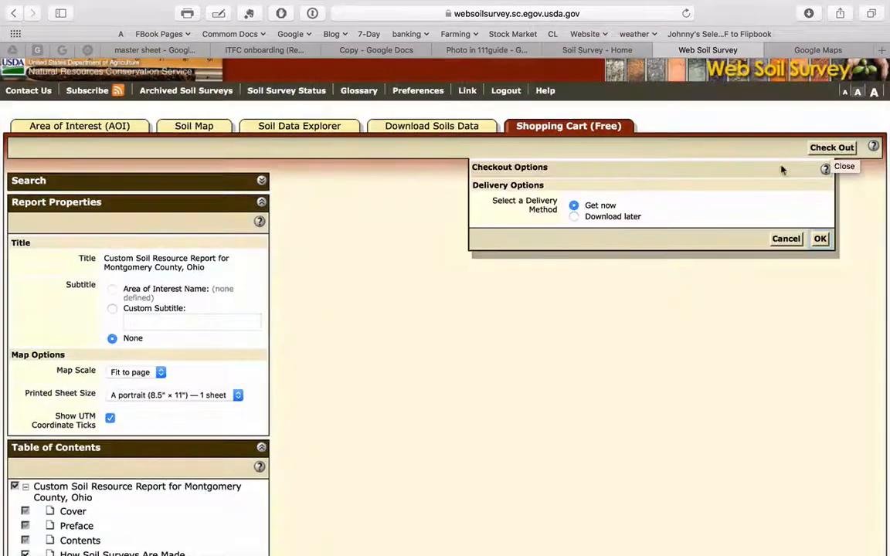
click(820, 240)
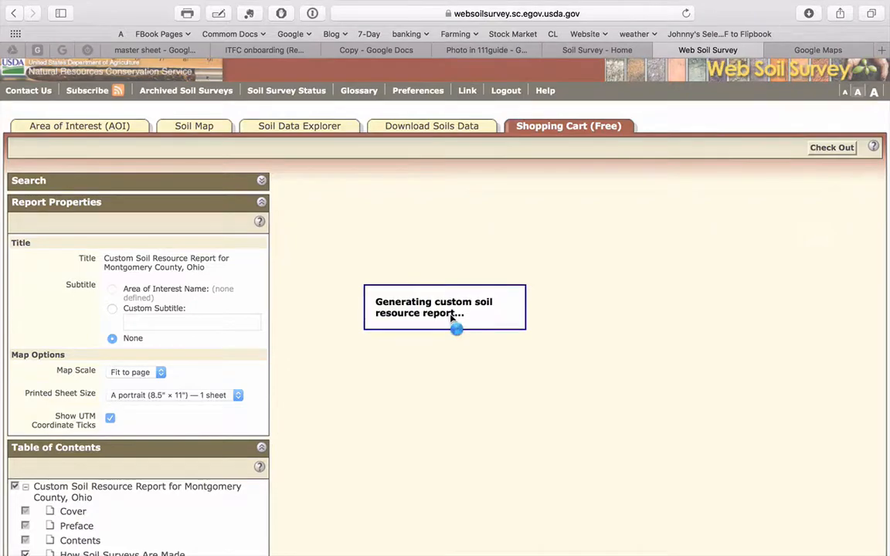
- Look through the generated Custom Soil Resource Report, from its cover and contents to the soil map, map legend, Map Unit Legend and Map Unit Descriptions
scroll(478, 347, down, 5)
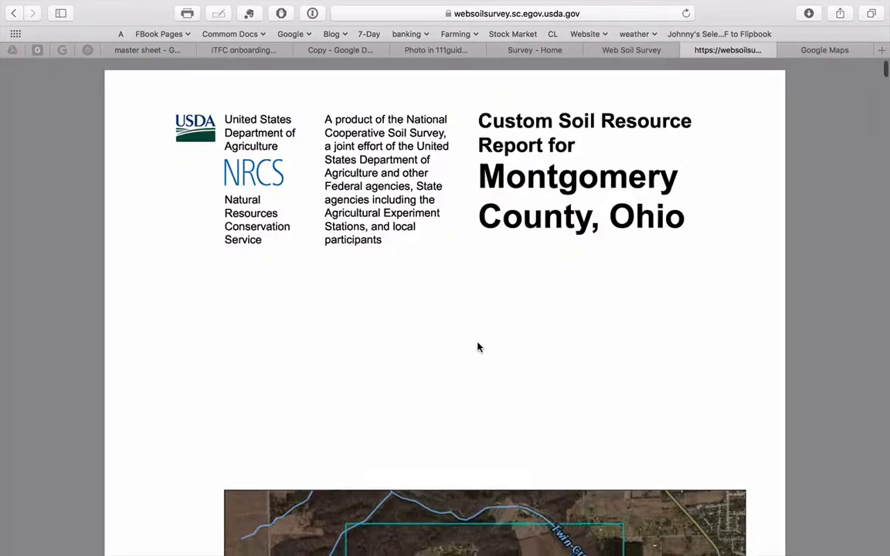
scroll(479, 345, down, 15)
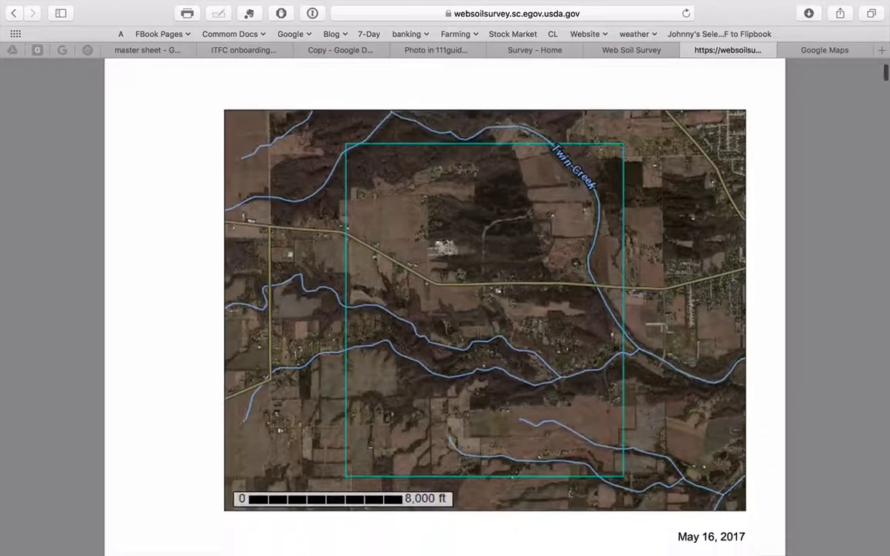
scroll(478, 345, down, 15)
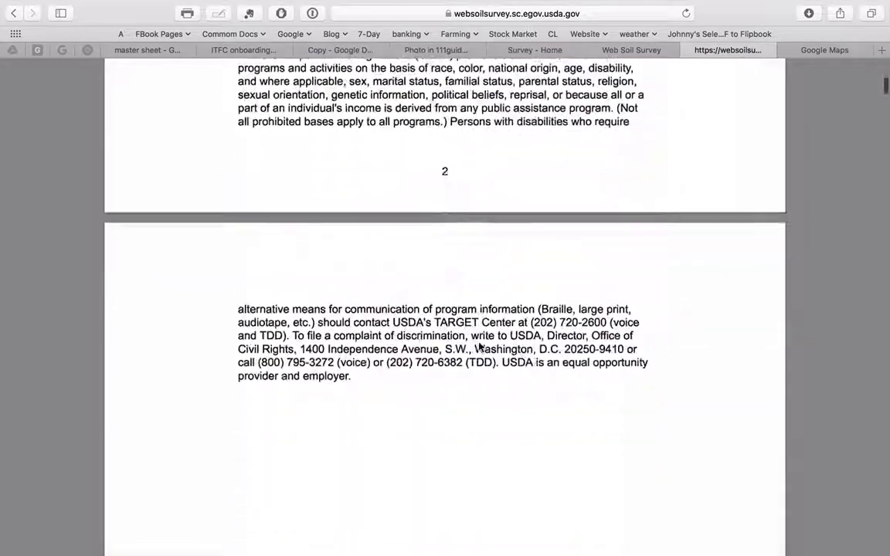
scroll(479, 348, down, 4)
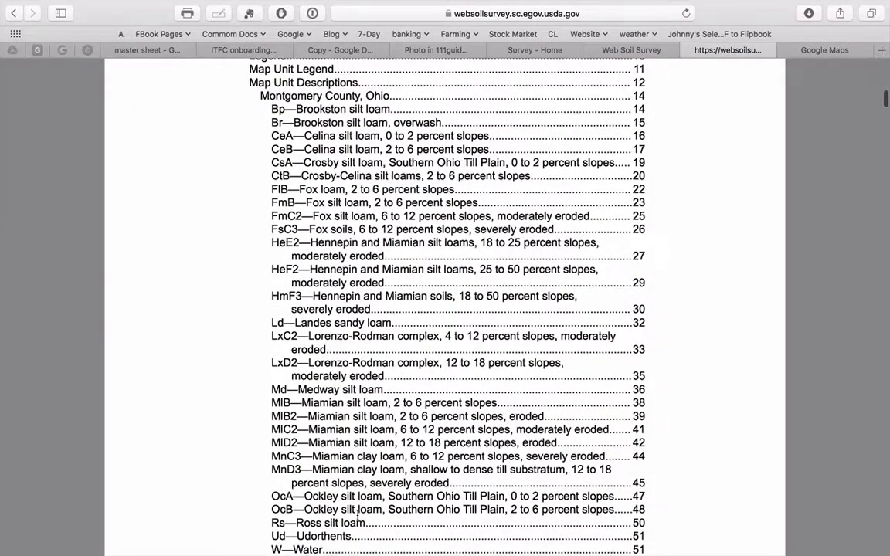
scroll(358, 513, down, 8)
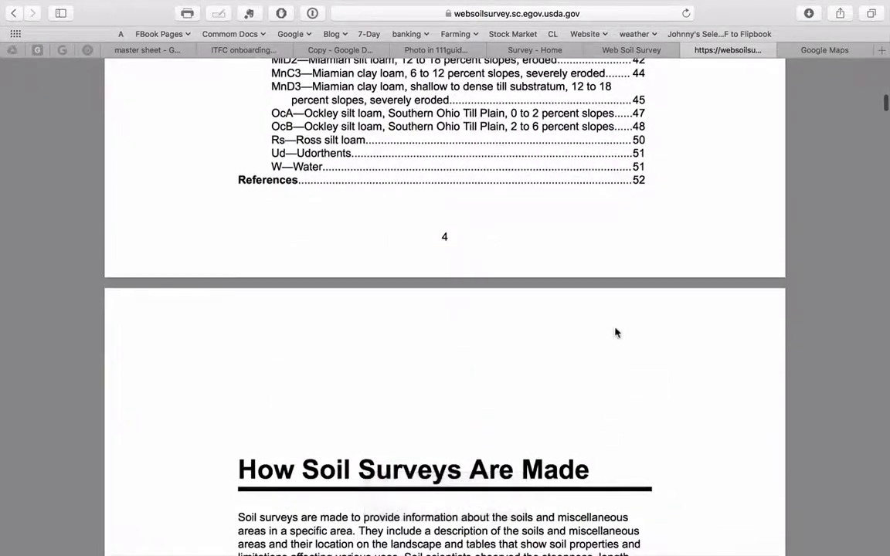
scroll(394, 399, down, 15)
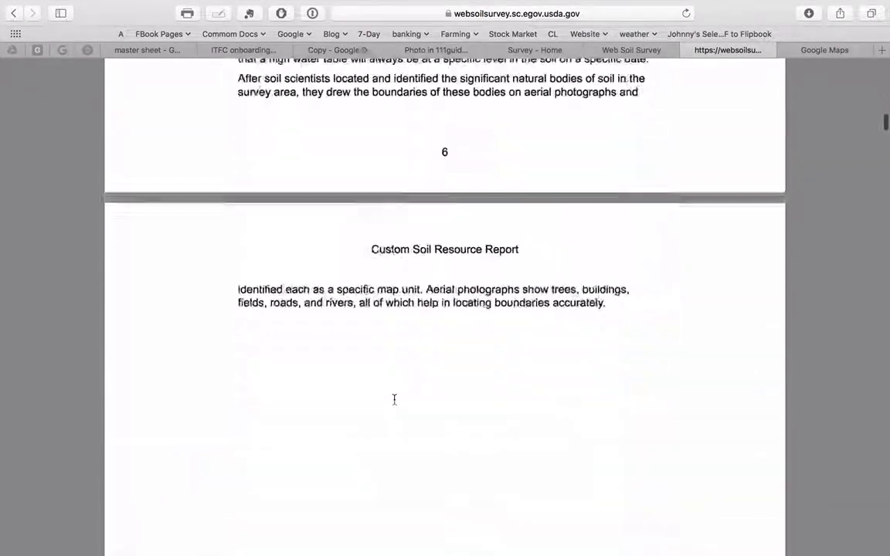
scroll(394, 399, down, 8)
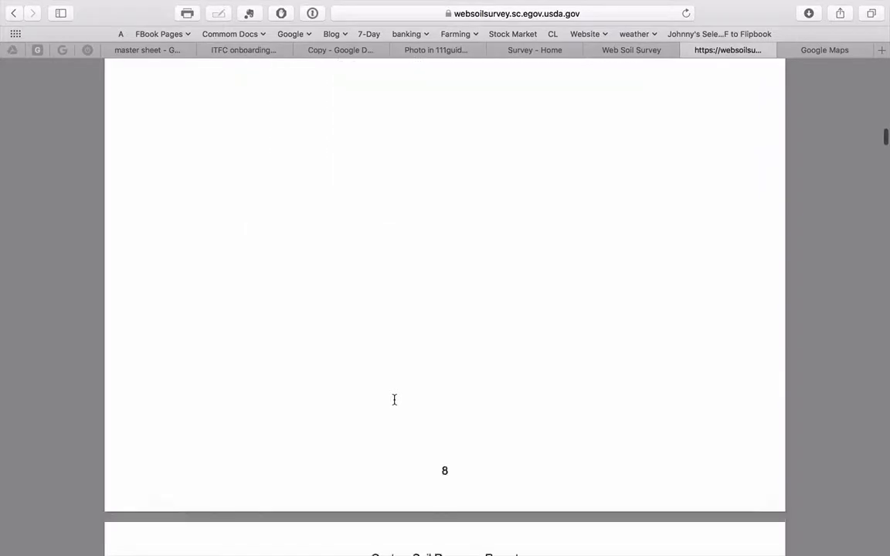
scroll(394, 399, down, 12)
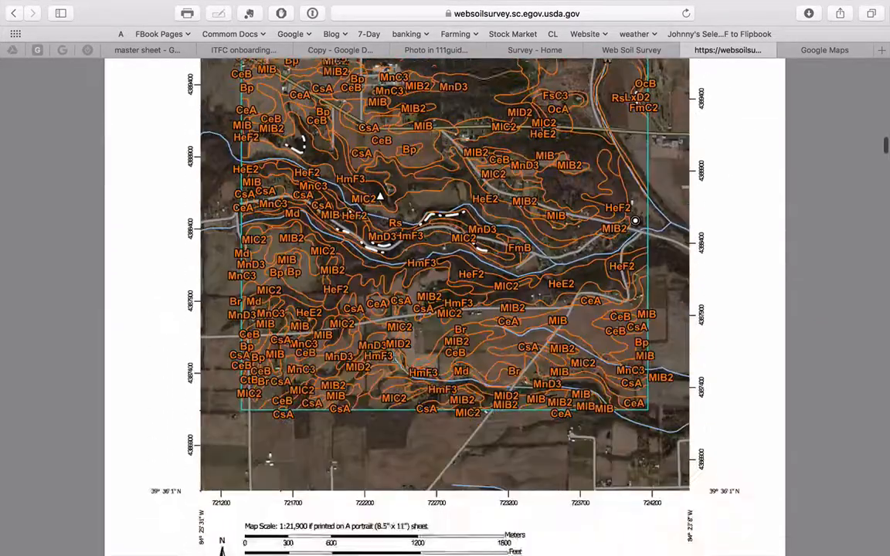
scroll(394, 400, down, 5)
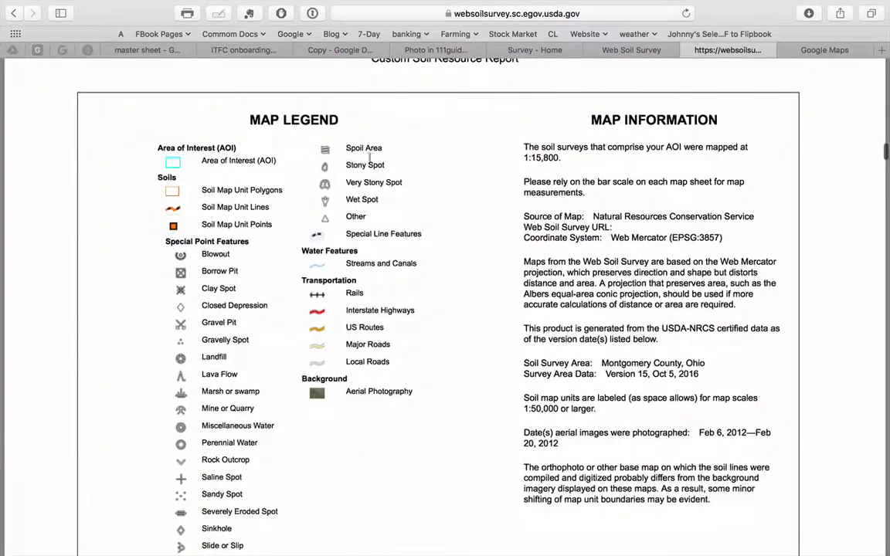
scroll(424, 414, down, 15)
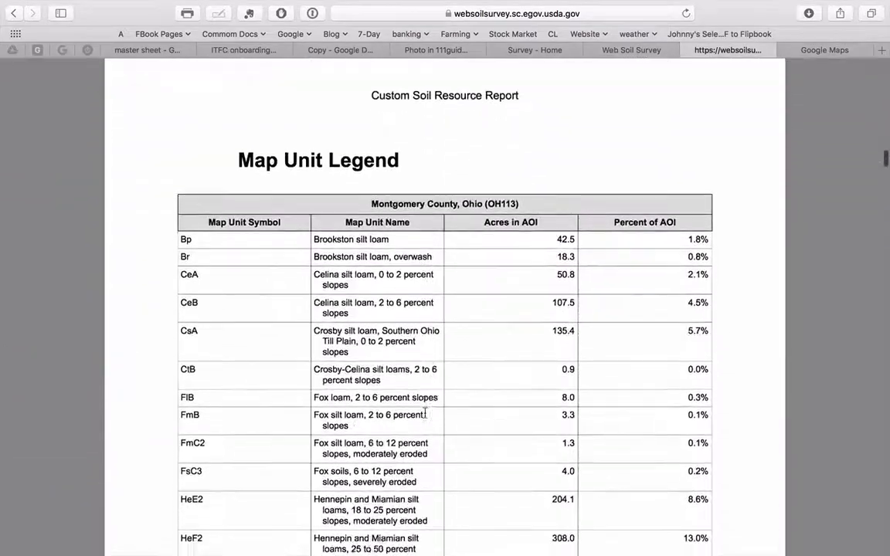
scroll(424, 414, down, 15)
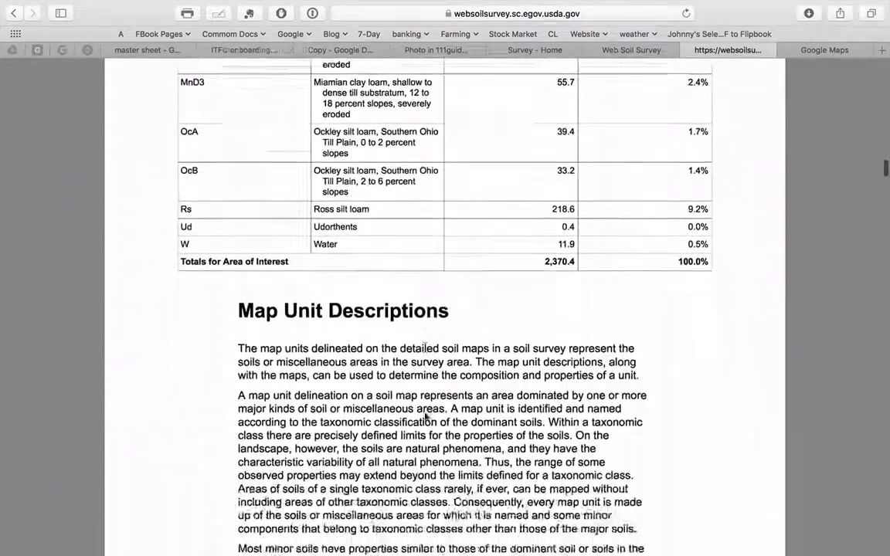
scroll(426, 416, down, 15)
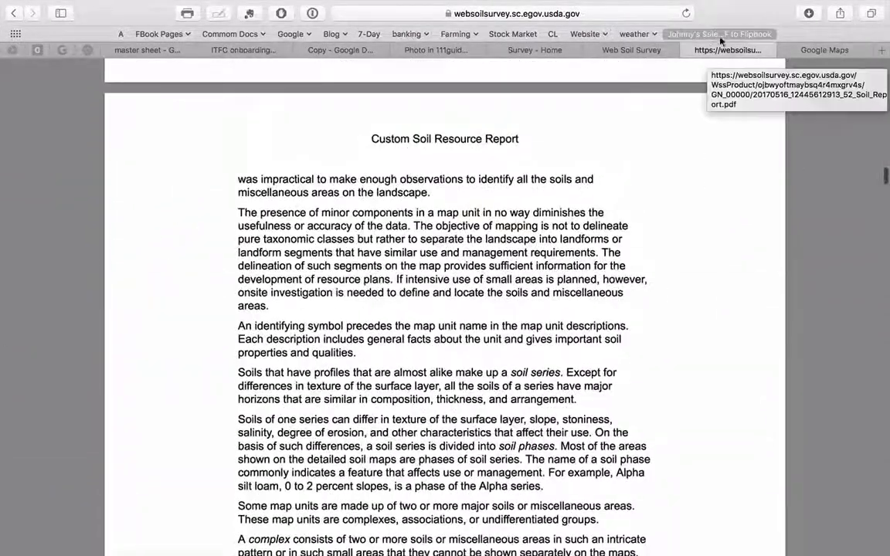